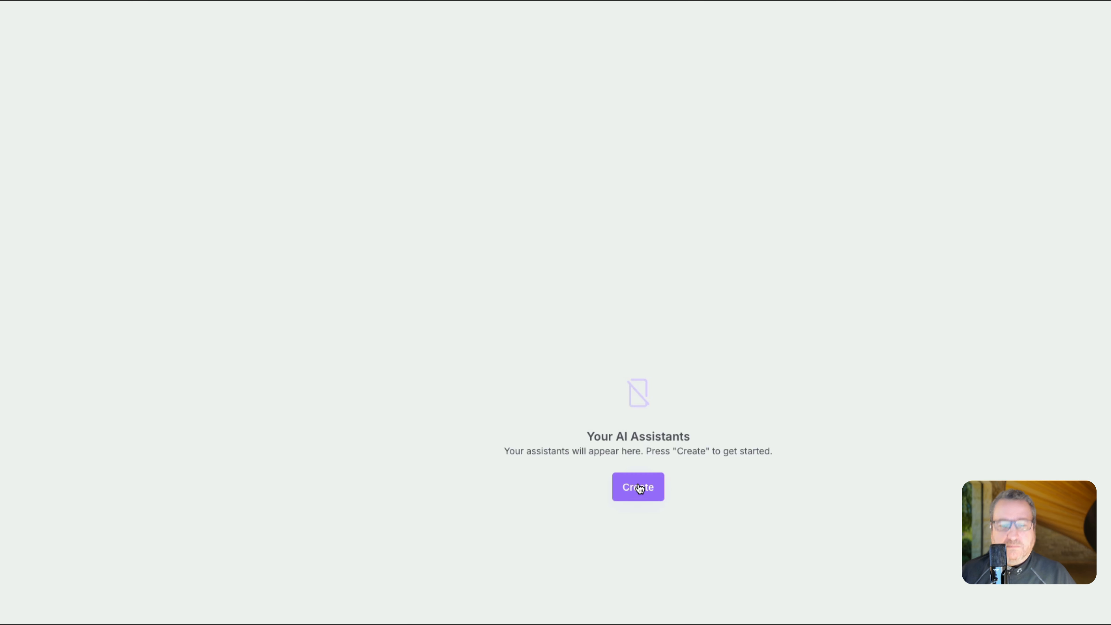
# Step: Create a new AI assistant and name it "Moffat Beach Medical Clinic"
pyautogui.click(640, 488)
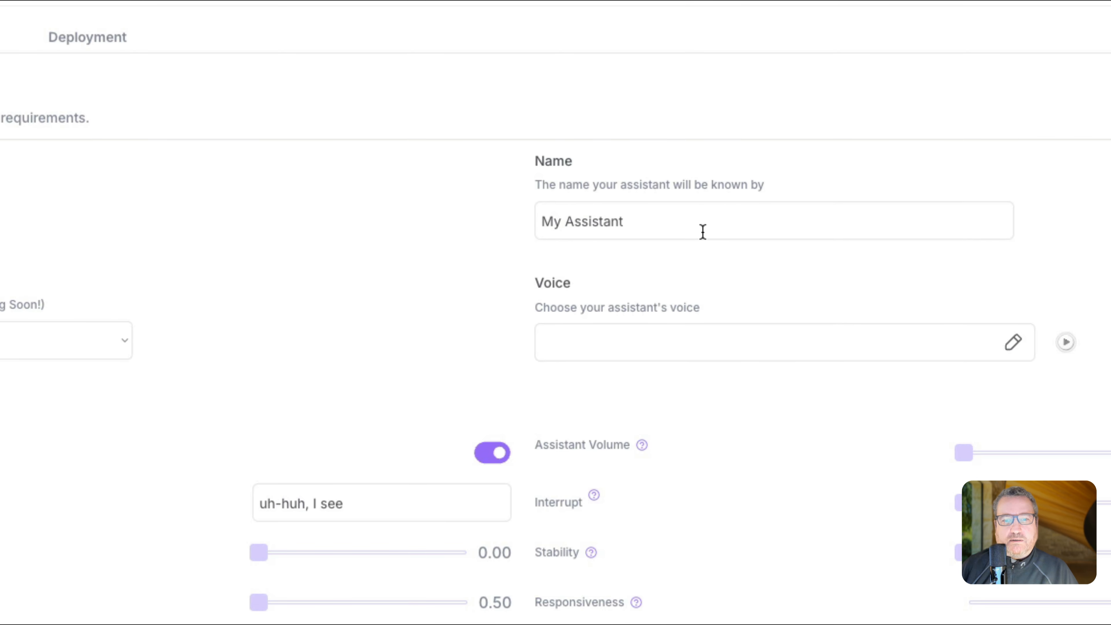
pyautogui.click(699, 226)
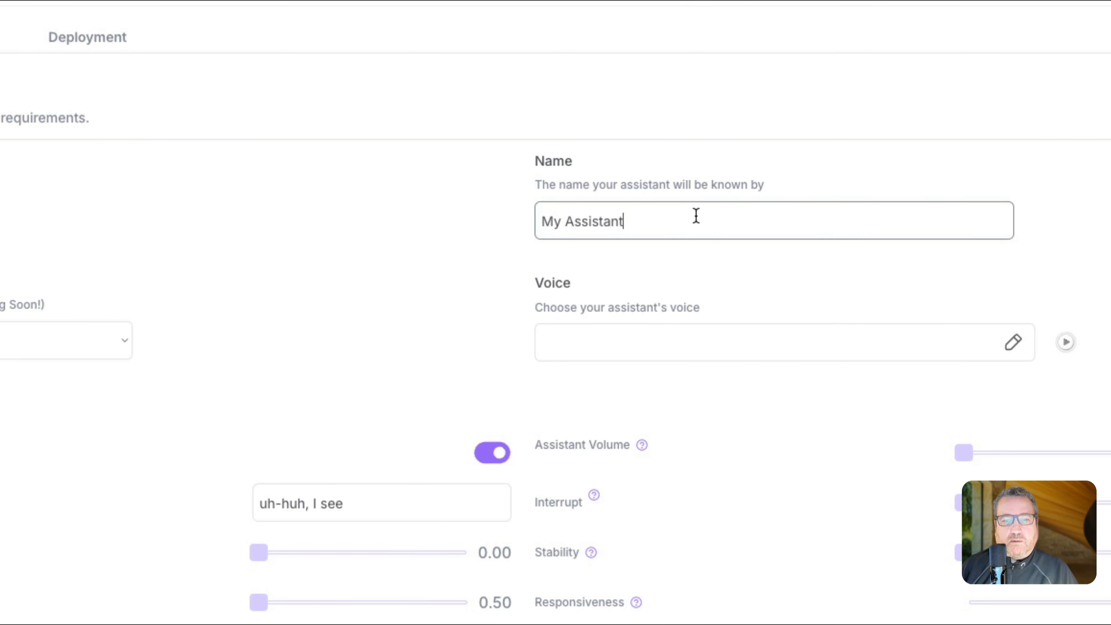
pyautogui.tripleClick(555, 226)
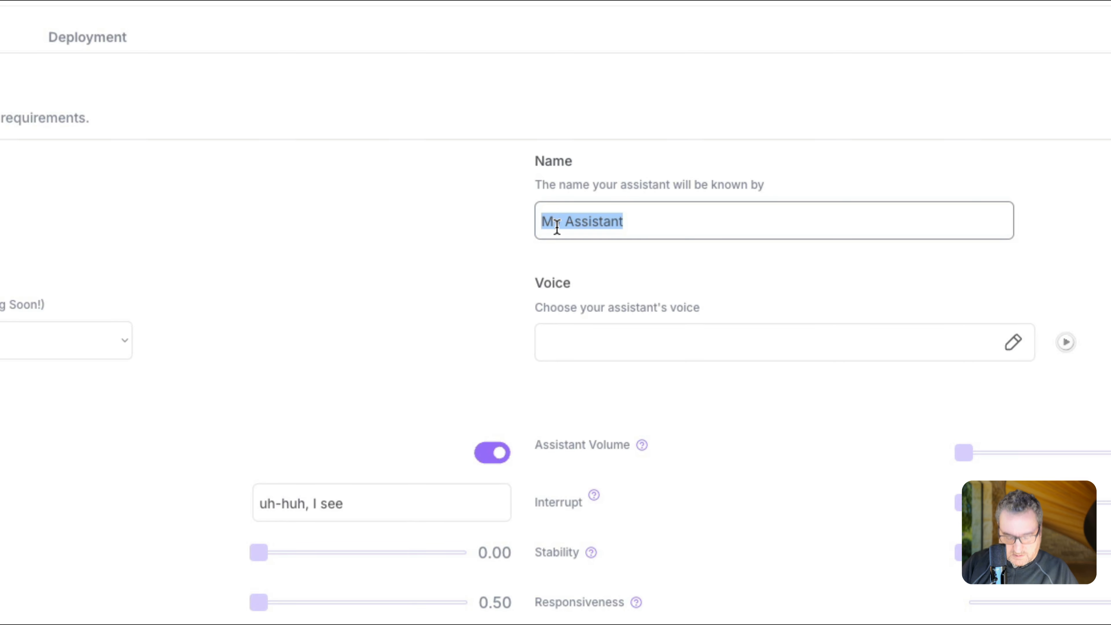
pyautogui.write('Moffat Be')
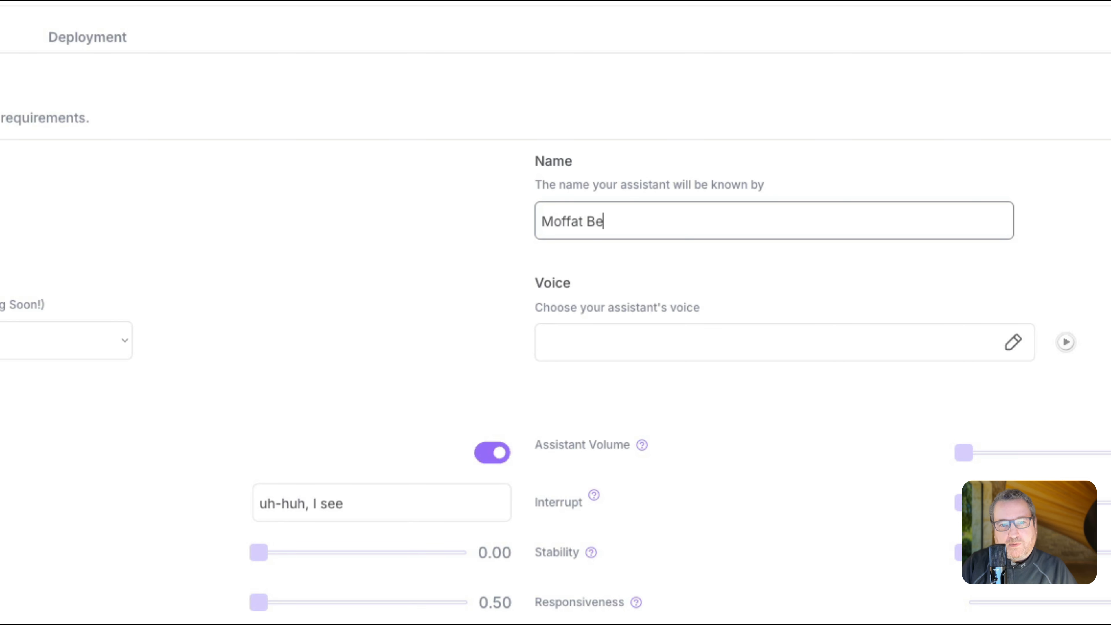
pyautogui.write('ach Me')
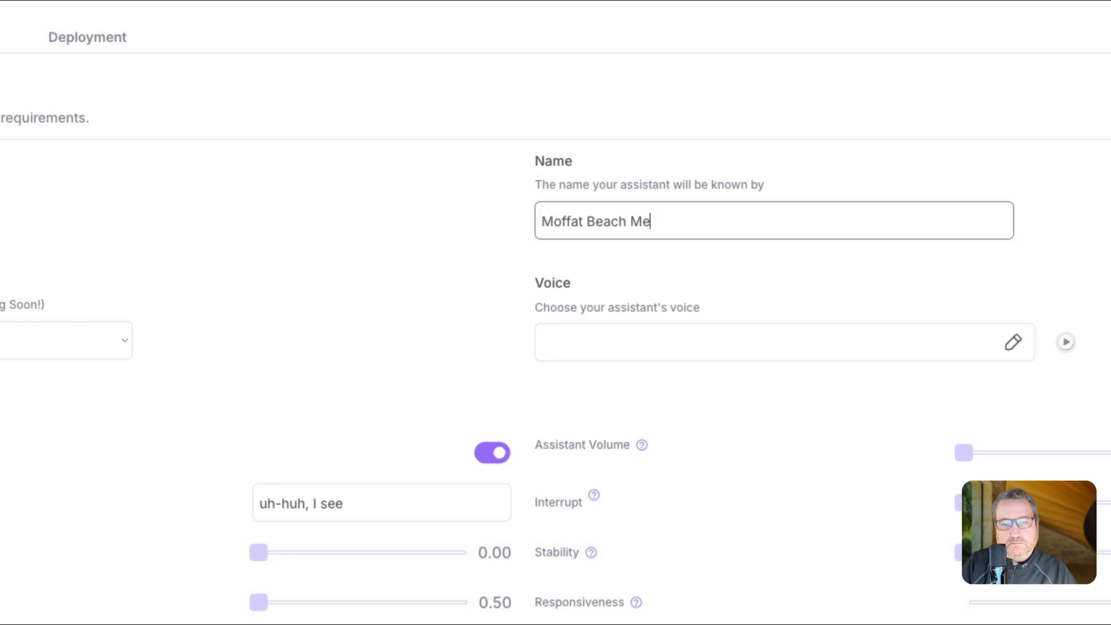
pyautogui.write('dical CLin')
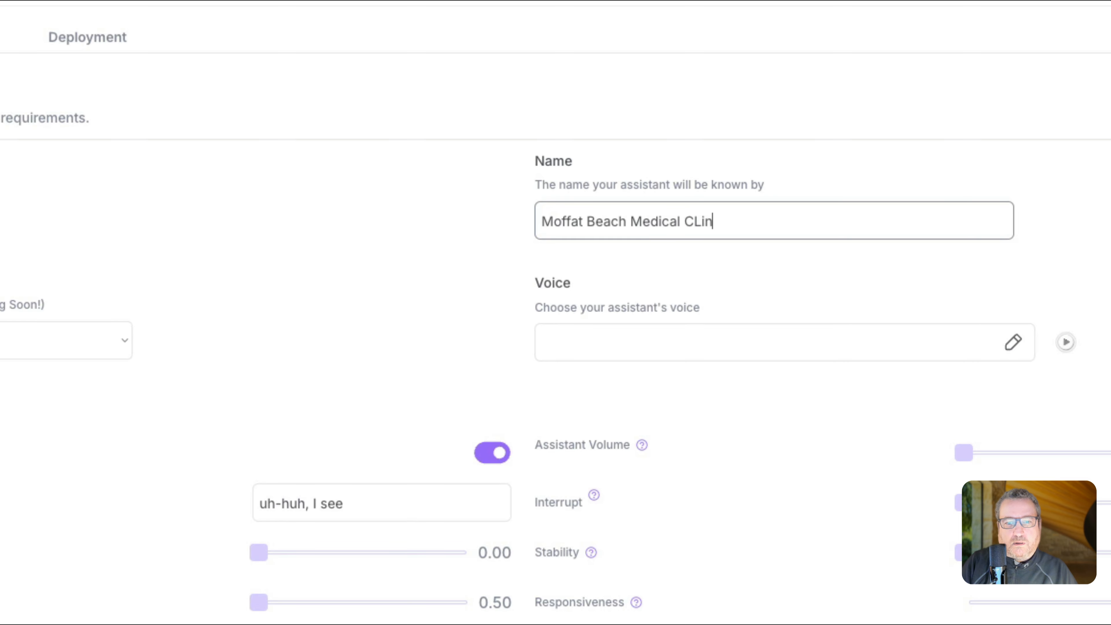
pyautogui.press('BackSpace')
pyautogui.press('BackSpace')
pyautogui.press('BackSpace')
pyautogui.write('linic')
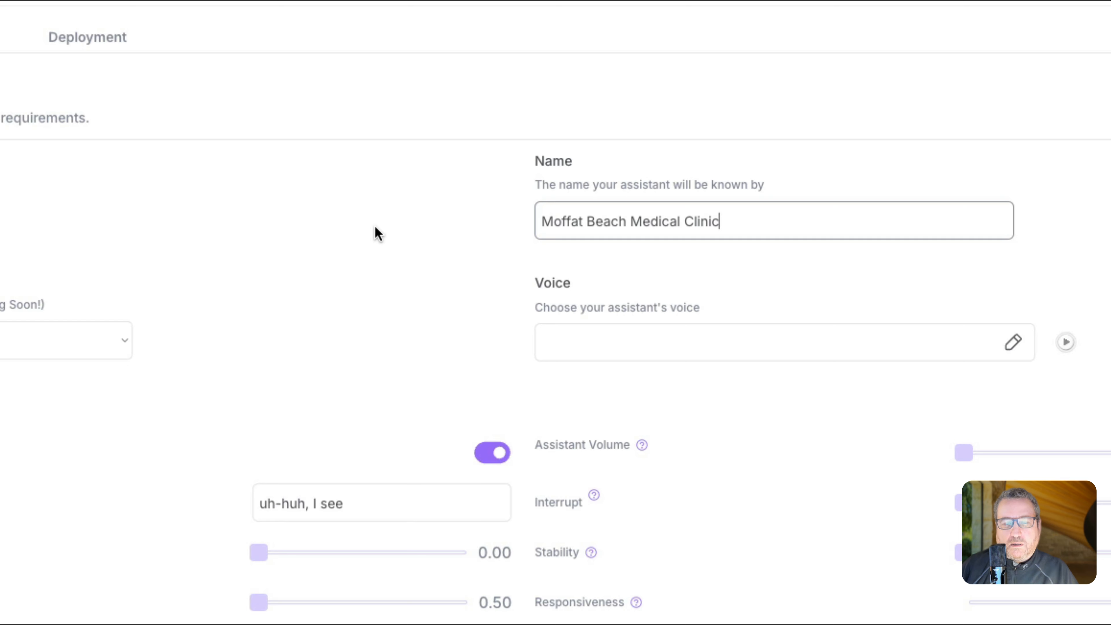
pyautogui.click(377, 233)
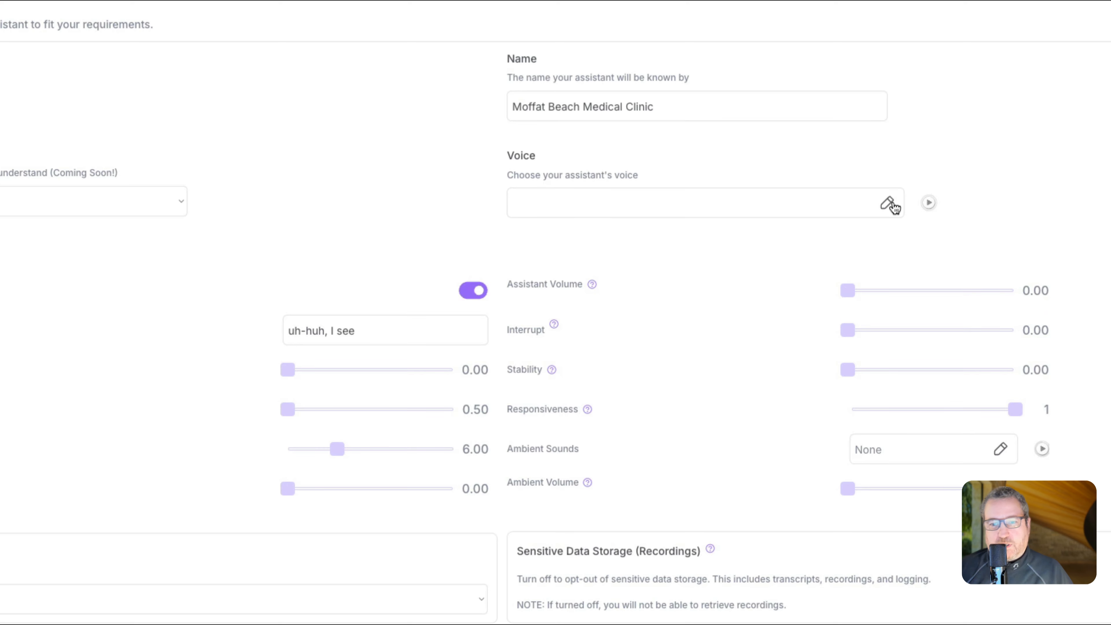
# Step: Preview the pre-set voice Chloe (female, young, American) and assign it as the assistant's voice
pyautogui.click(892, 205)
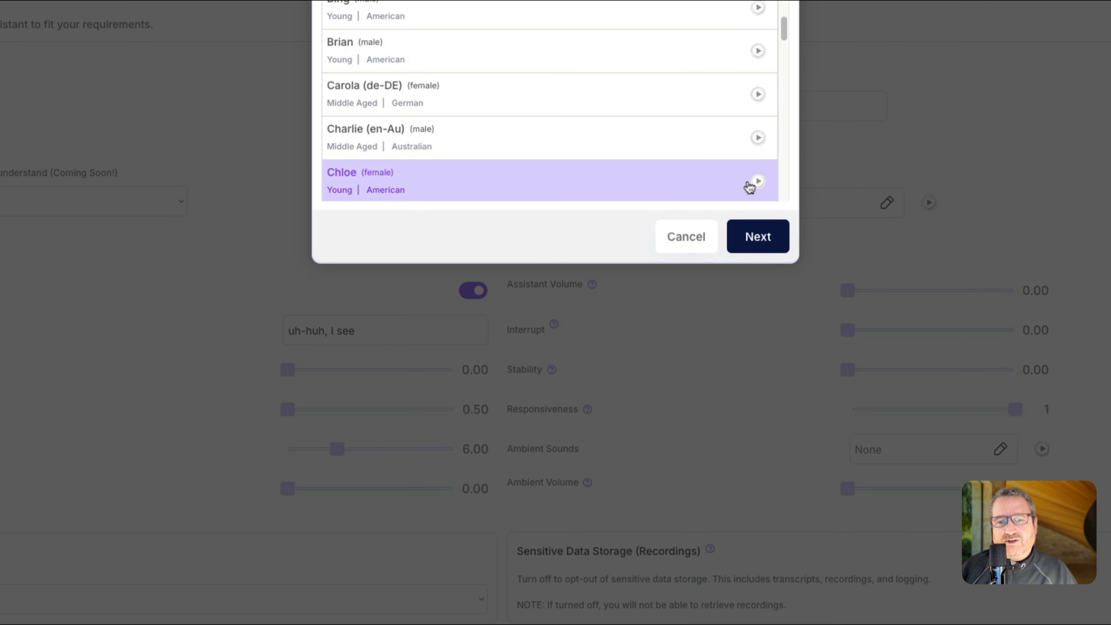
pyautogui.click(758, 182)
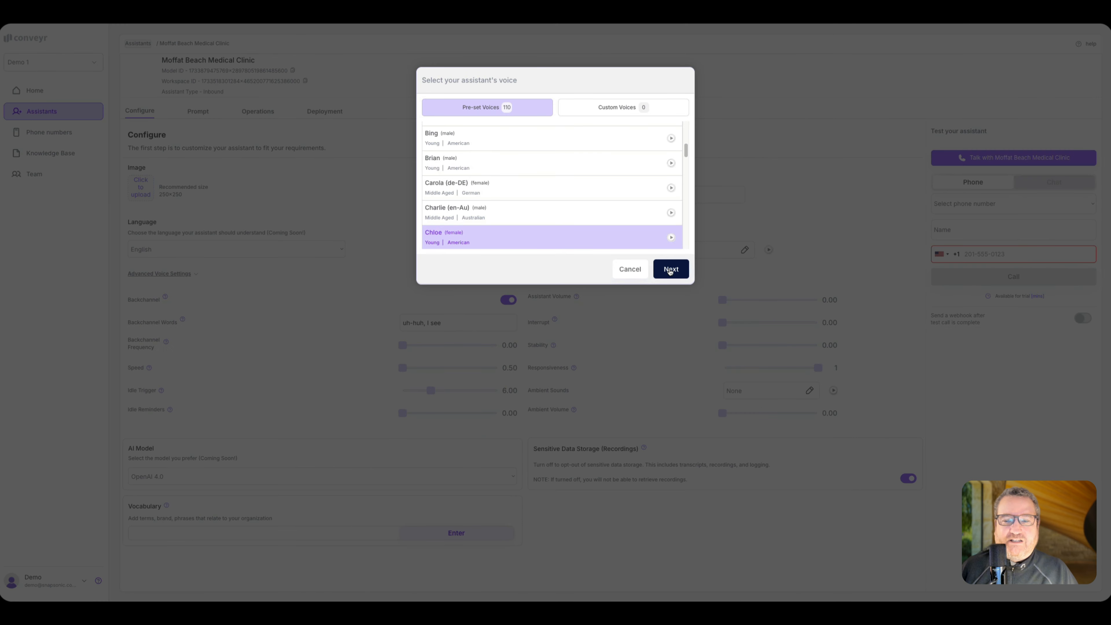
pyautogui.click(704, 257)
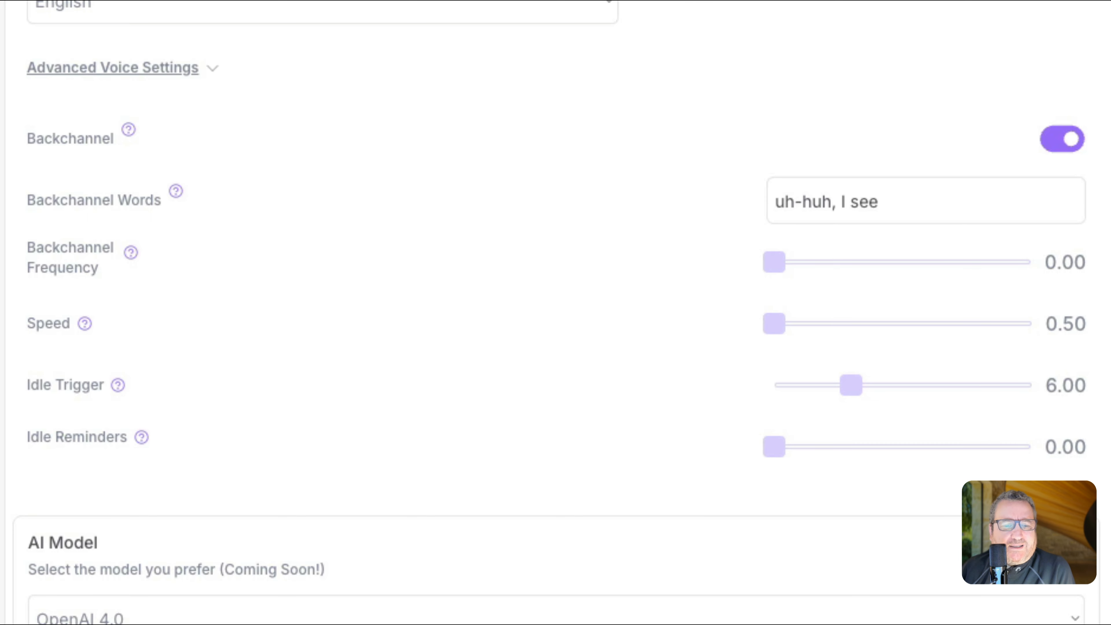
# Step: In the advanced voice settings, set backchannel frequency to 0.30, speed to 1.00 and idle reminders to 1.00
pyautogui.moveTo(129, 139)
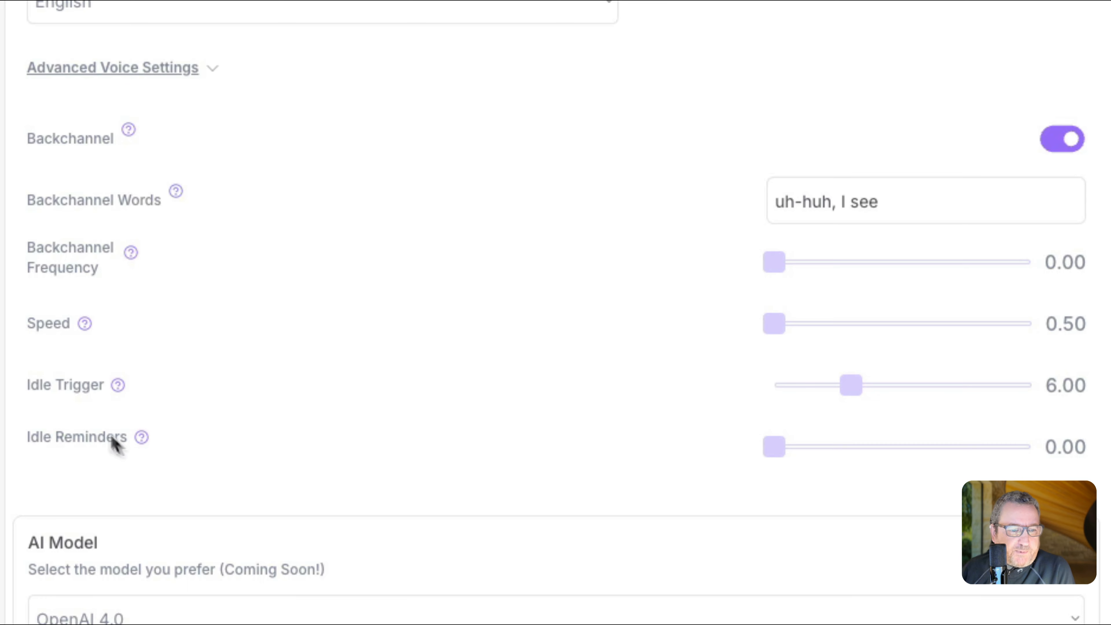
pyautogui.moveTo(175, 191)
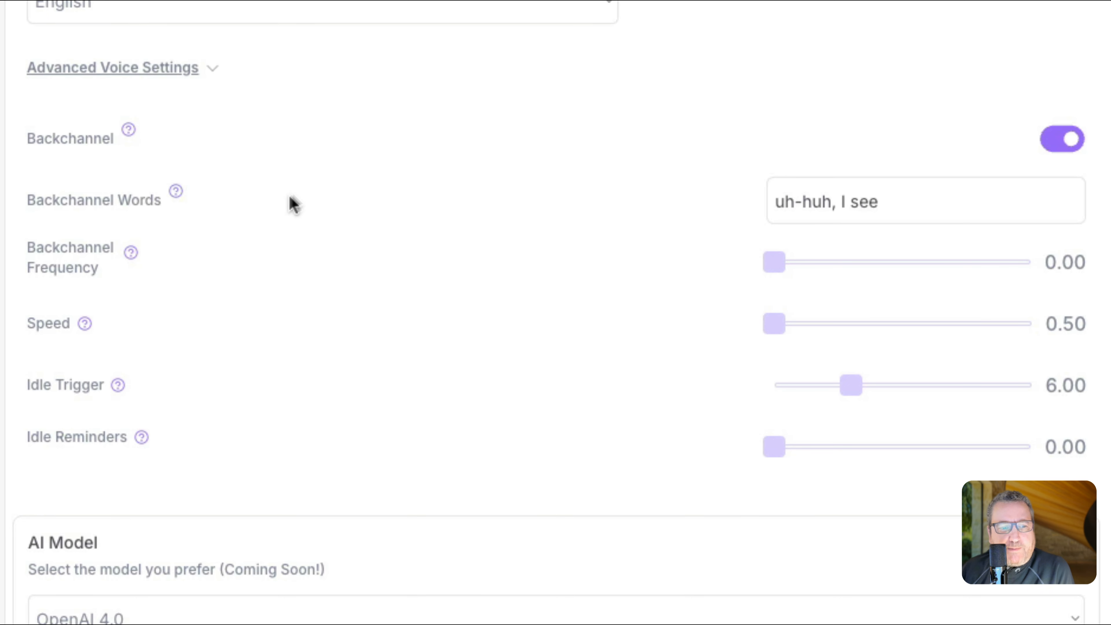
pyautogui.moveTo(116, 386)
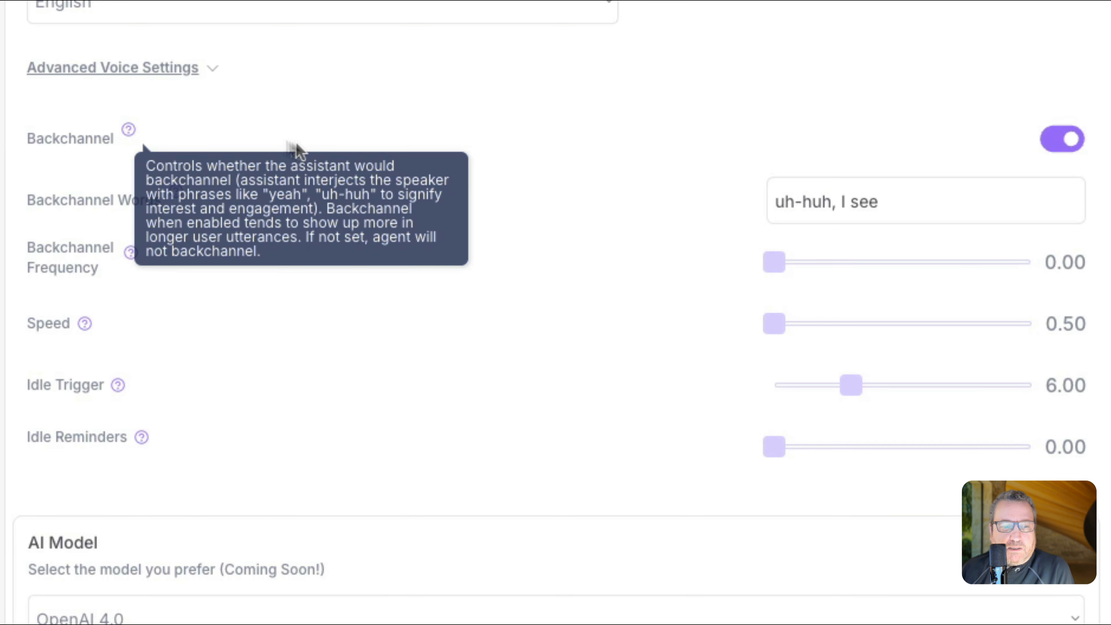
pyautogui.click(942, 207)
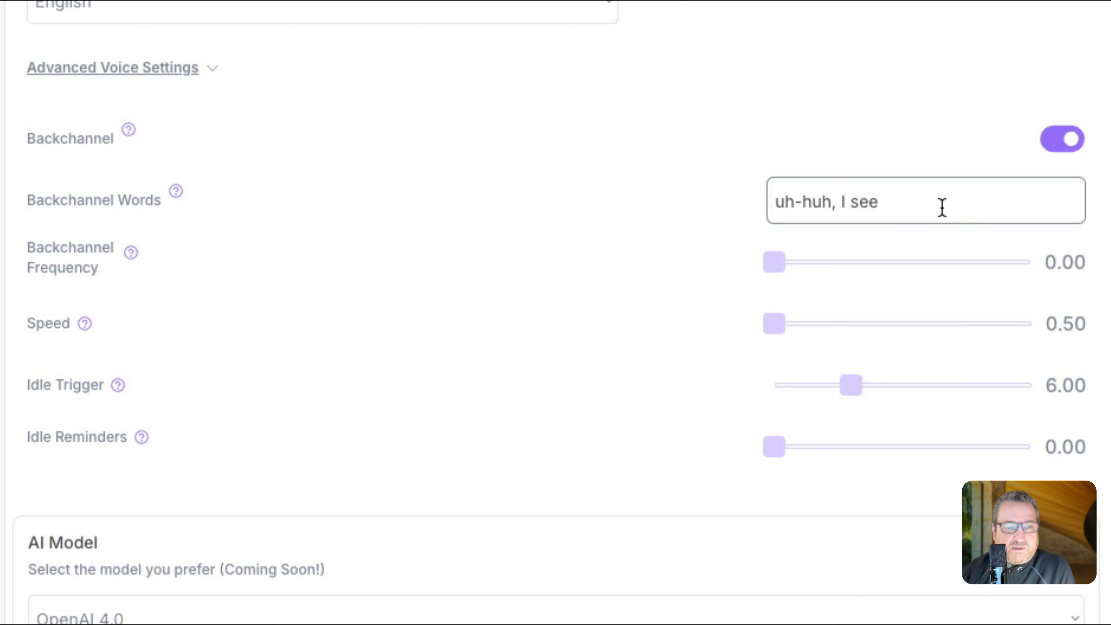
pyautogui.moveTo(784, 272); pyautogui.dragTo(864, 272)
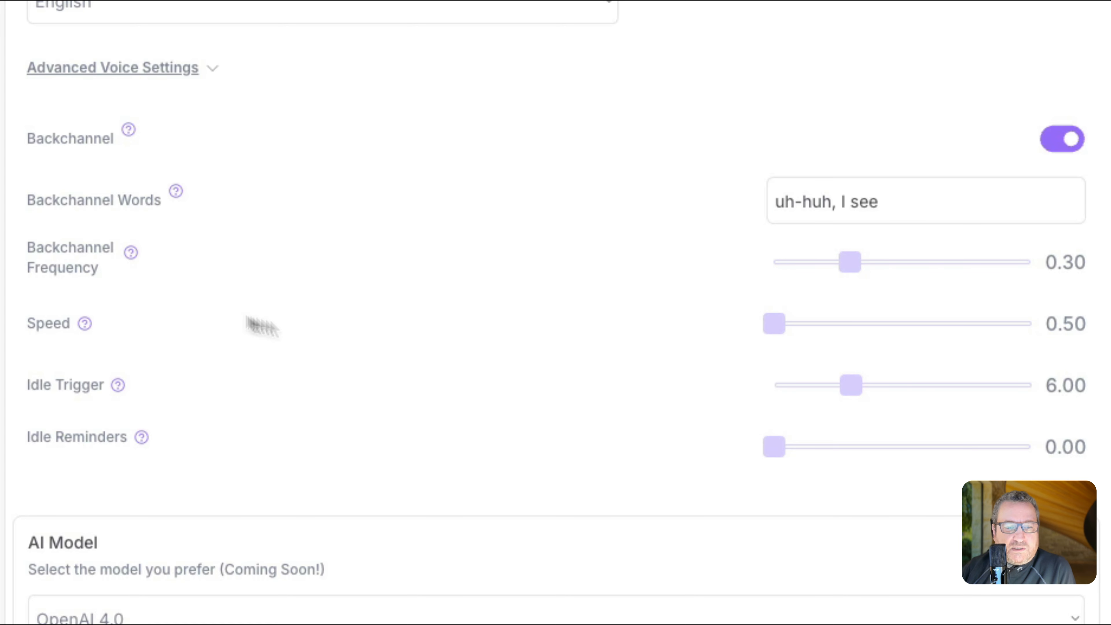
pyautogui.moveTo(774, 325); pyautogui.dragTo(873, 335)
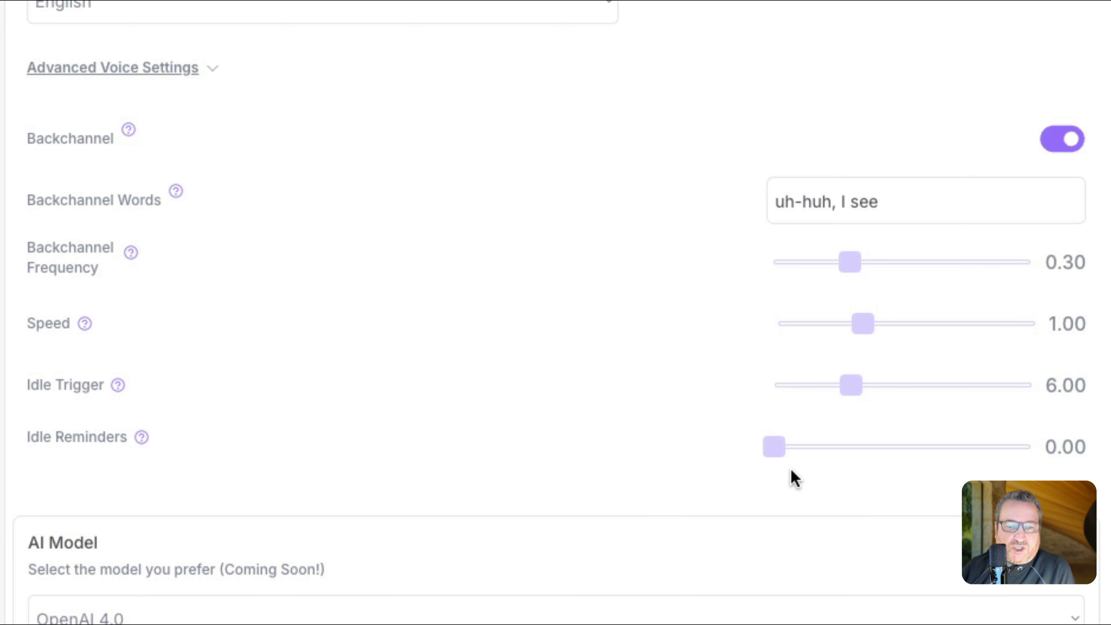
pyautogui.moveTo(781, 457); pyautogui.dragTo(814, 459)
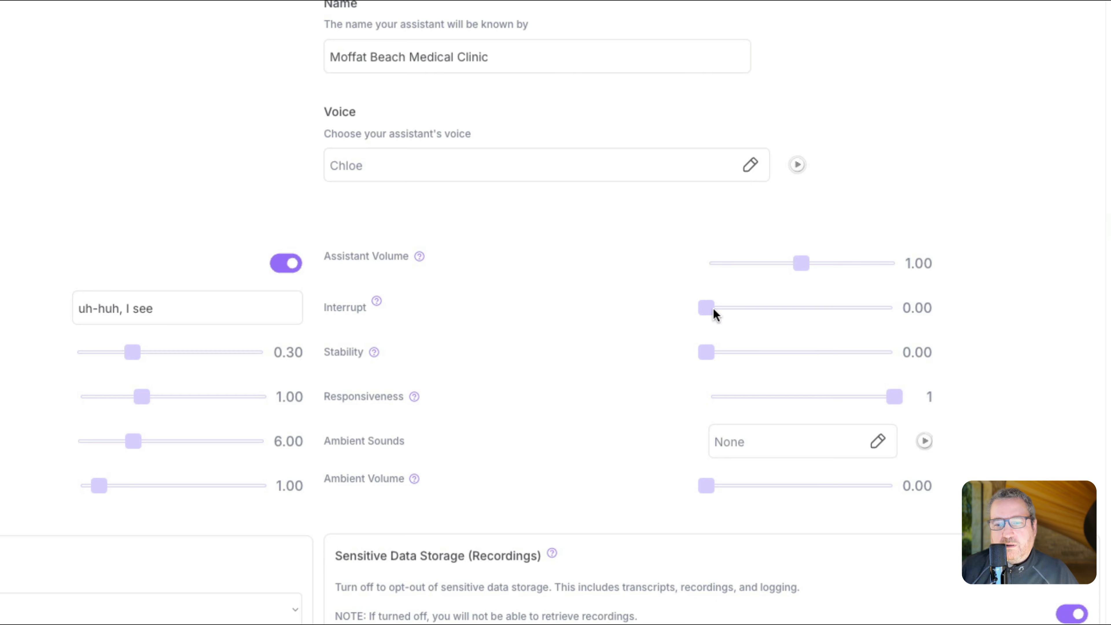
# Step: Set the assistant's interrupt level to 0.60 and its stability to 1.25
pyautogui.moveTo(704, 311); pyautogui.dragTo(825, 309)
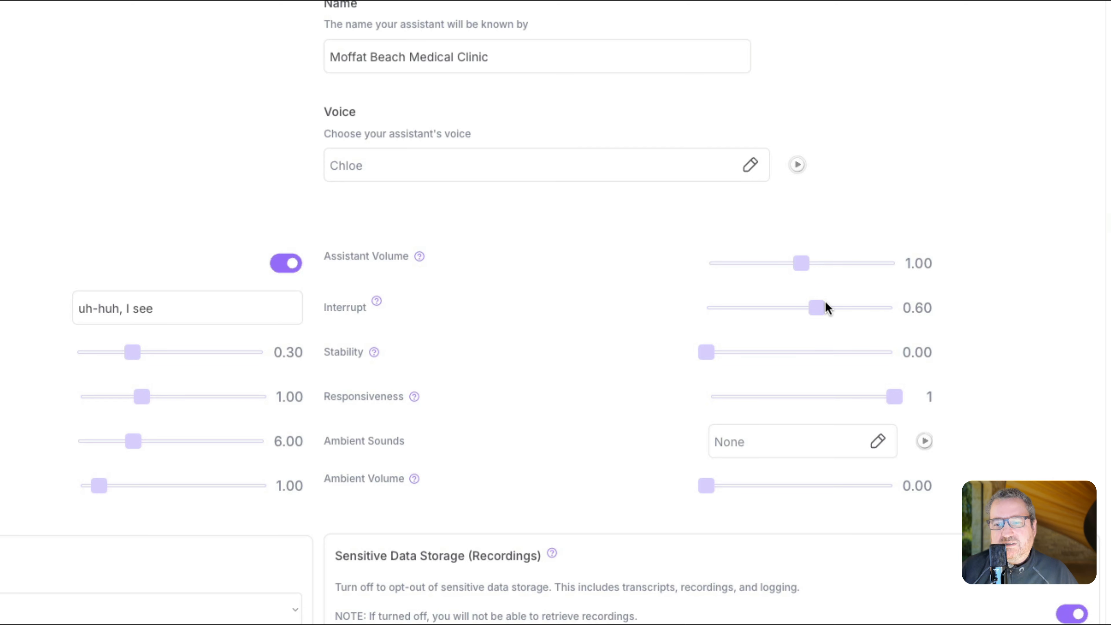
pyautogui.moveTo(707, 355); pyautogui.dragTo(821, 356)
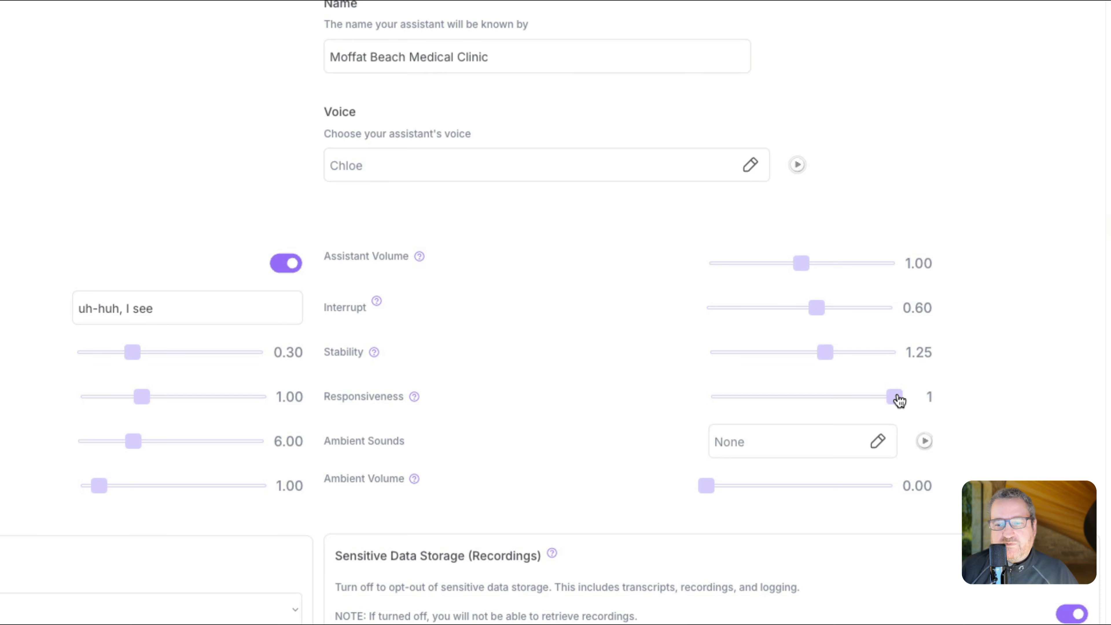
# Step: Choose Call Center as the ambient sound and raise the ambient volume
pyautogui.click(878, 443)
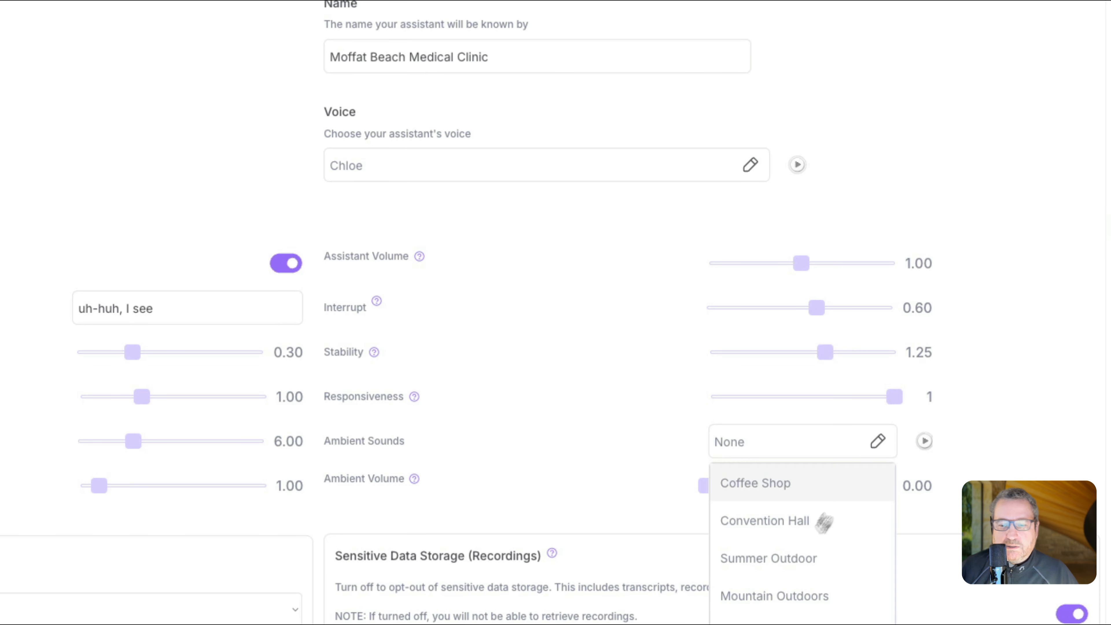
pyautogui.click(748, 624)
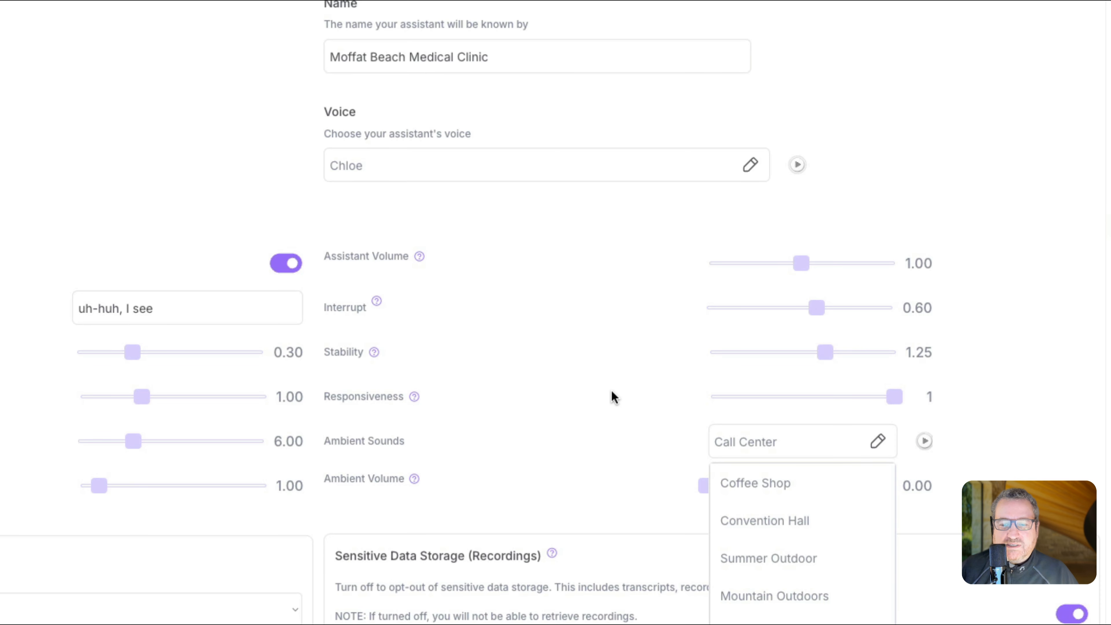
pyautogui.click(611, 390)
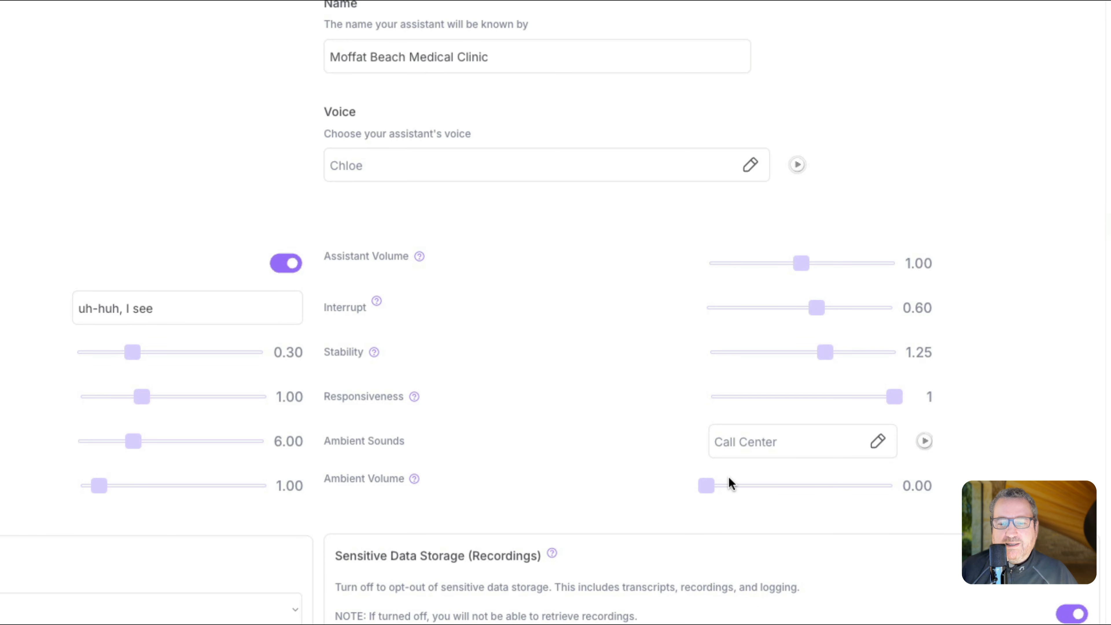
pyautogui.moveTo(718, 481); pyautogui.dragTo(797, 494)
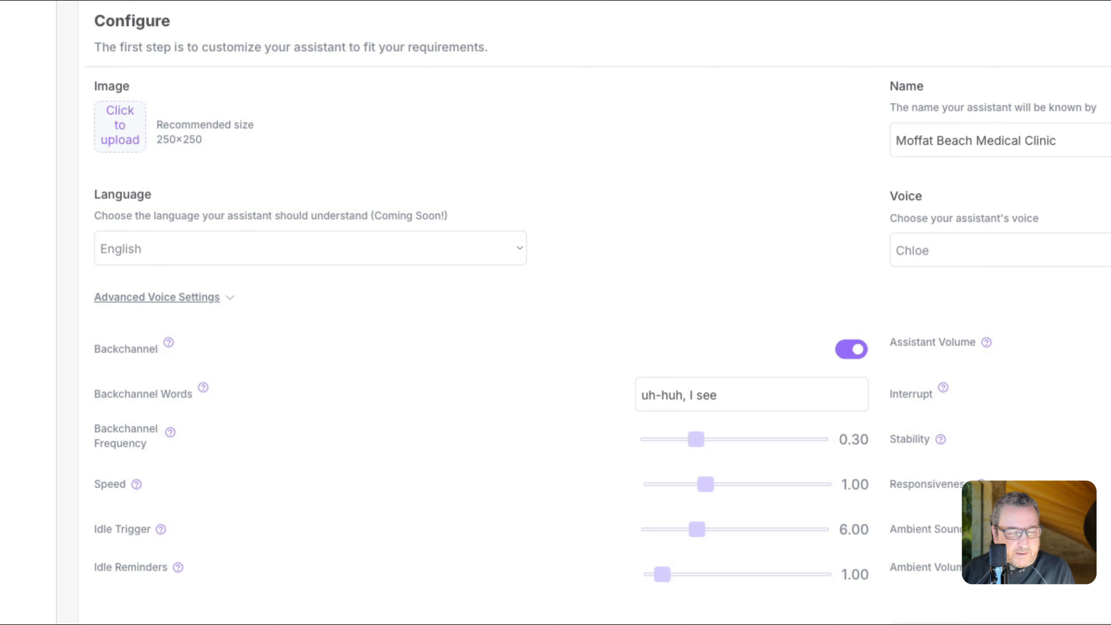
# Step: Keep OpenAI 4.0 as the AI model and add the term "medical" to the assistant's vocabulary
pyautogui.click(307, 424)
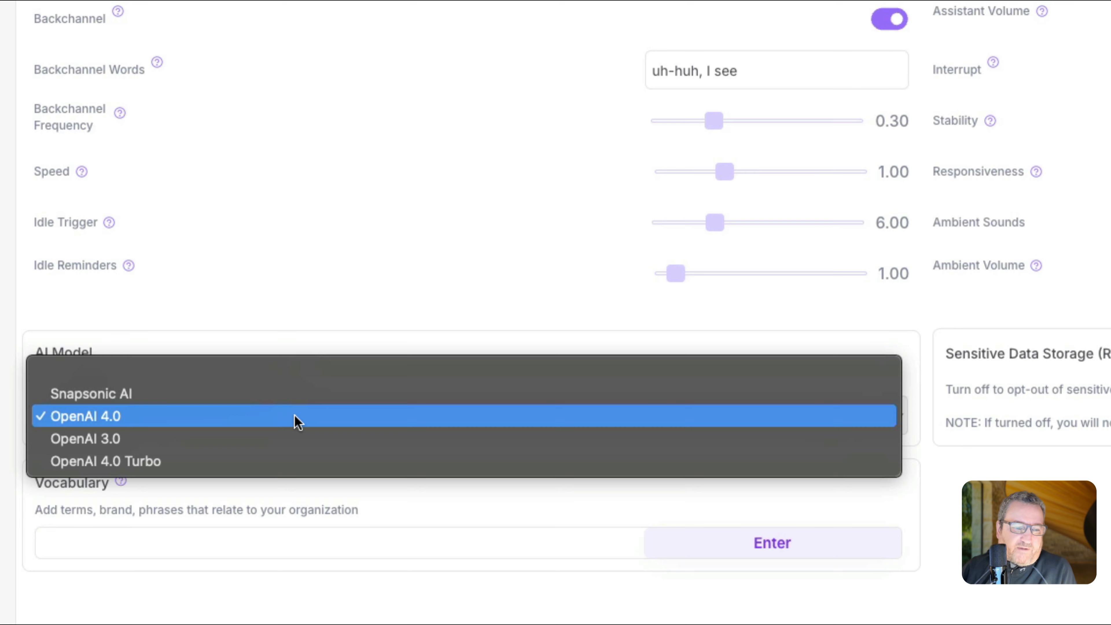
pyautogui.click(298, 421)
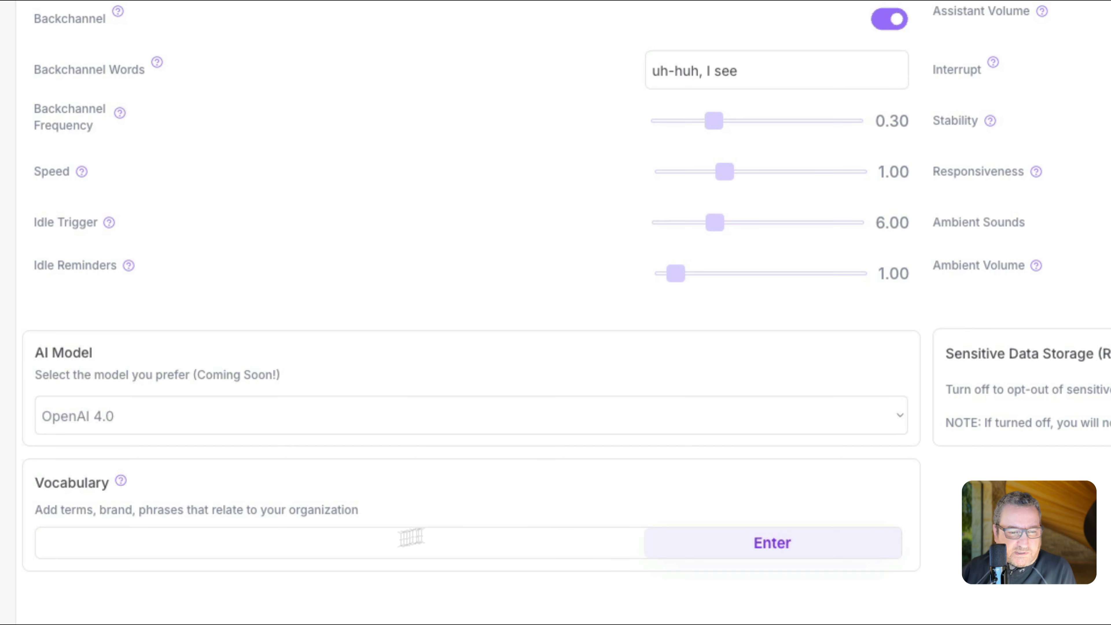
pyautogui.click(374, 544)
pyautogui.write('medical')
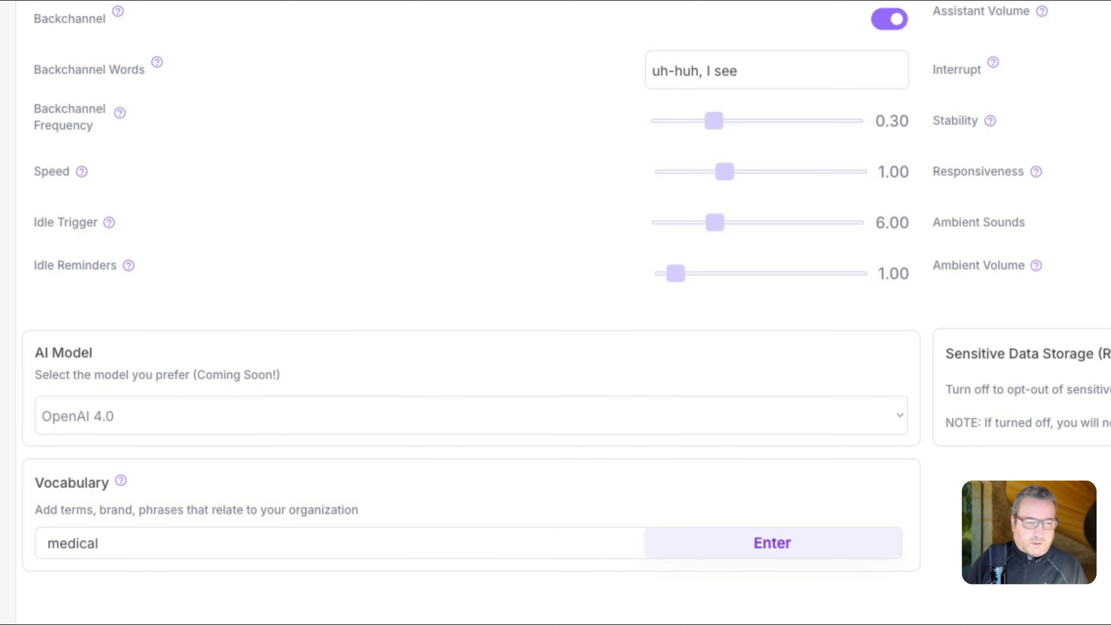
pyautogui.click(754, 549)
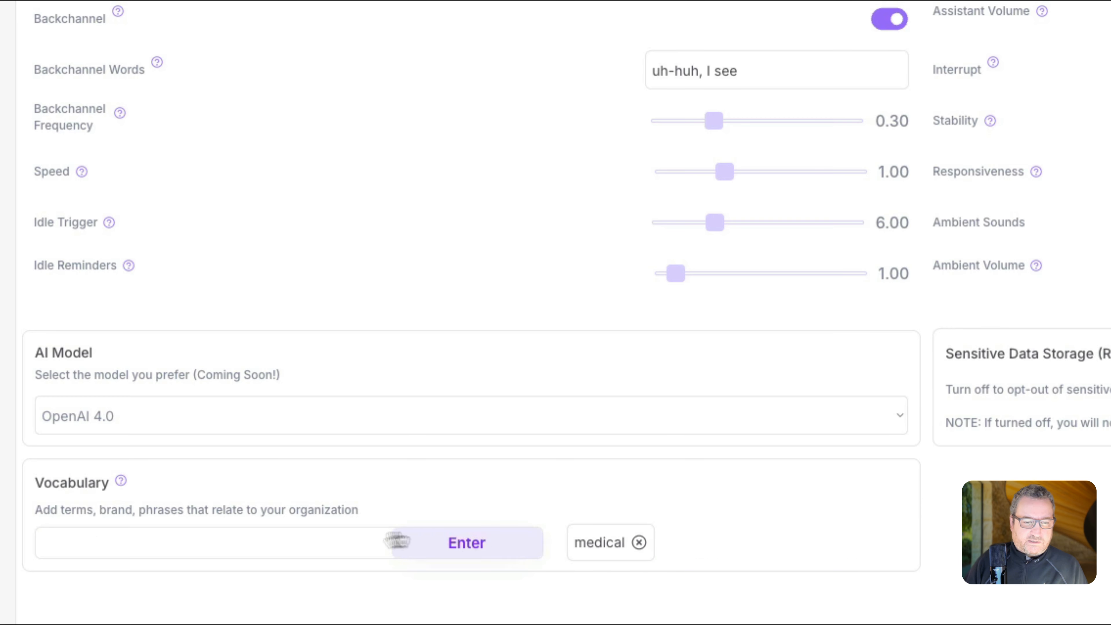
# Step: Add the phrases "book appointment" and "moffat beach medical" to the assistant's vocabulary
pyautogui.click(311, 537)
pyautogui.write('b')
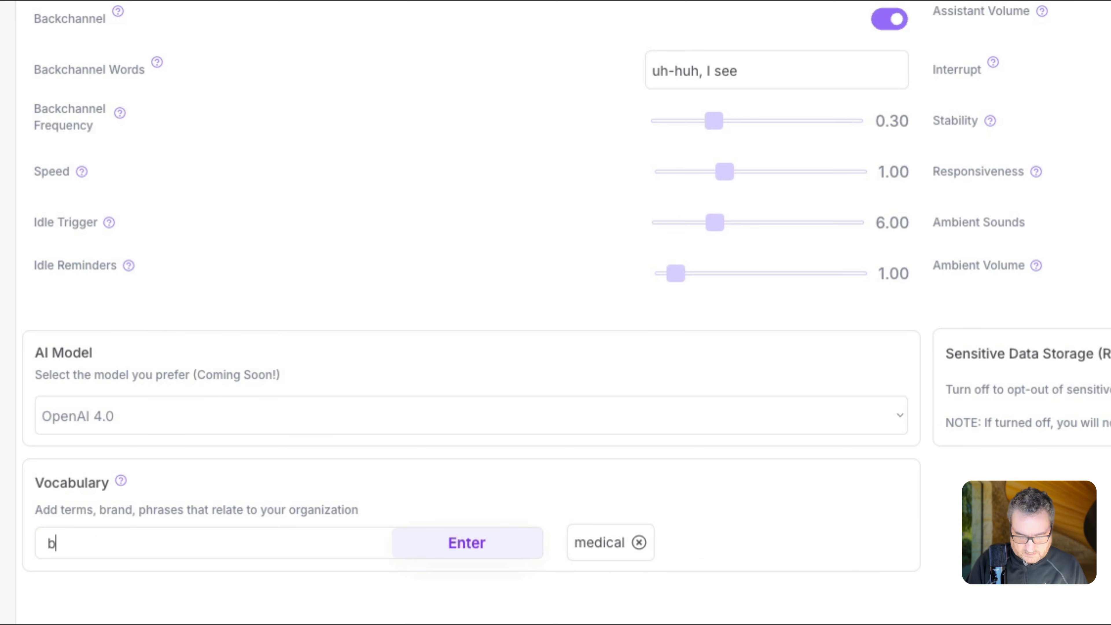
pyautogui.write('ook appointment')
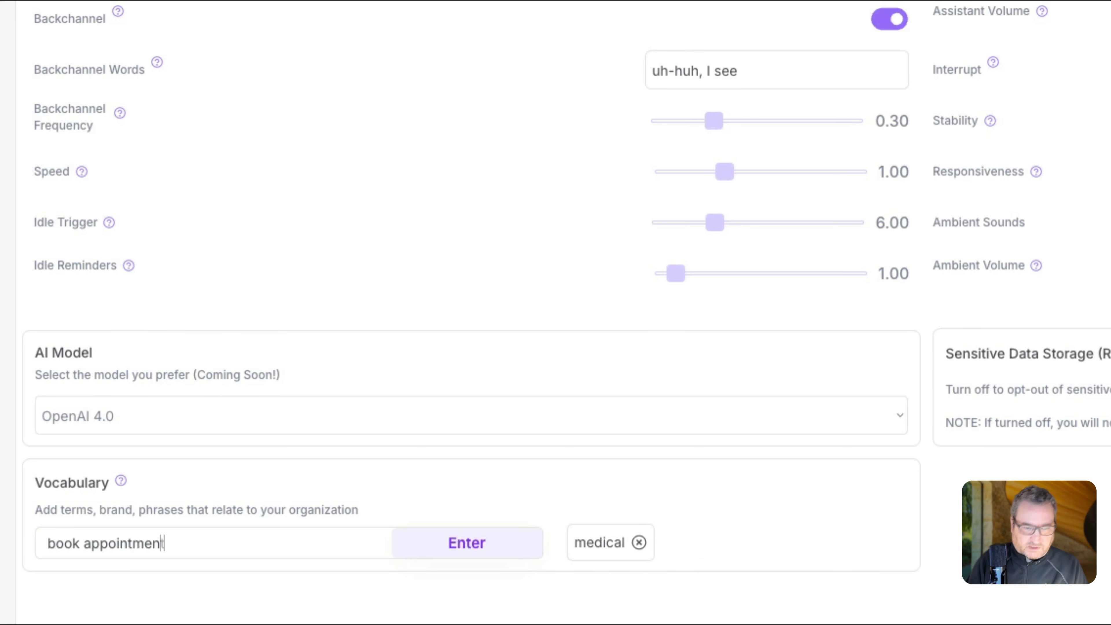
pyautogui.click(465, 549)
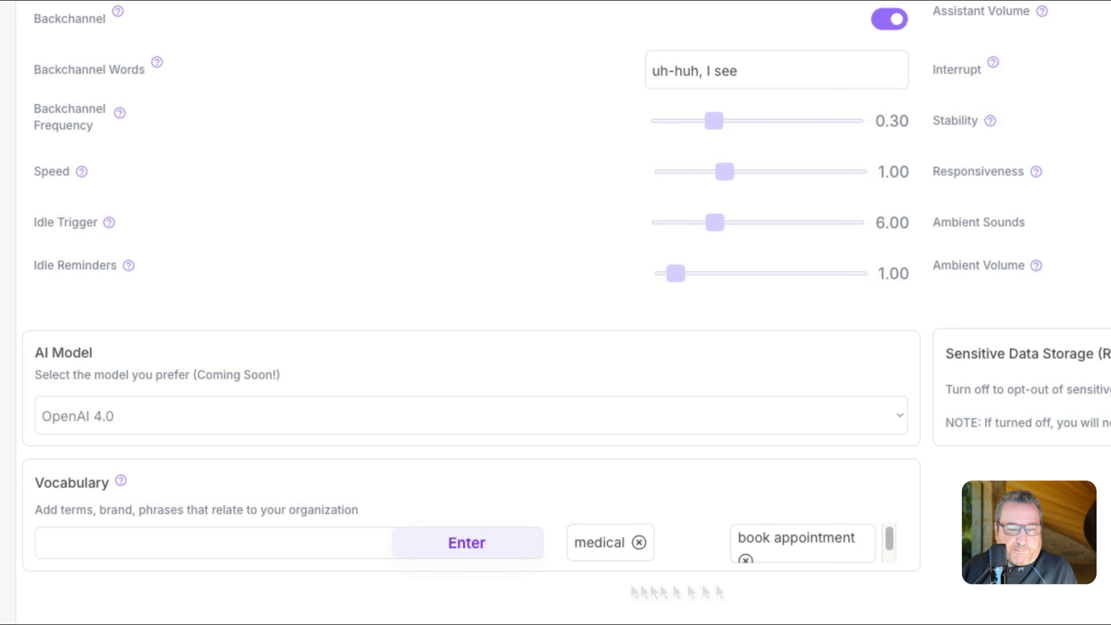
pyautogui.click(242, 541)
pyautogui.write('mo')
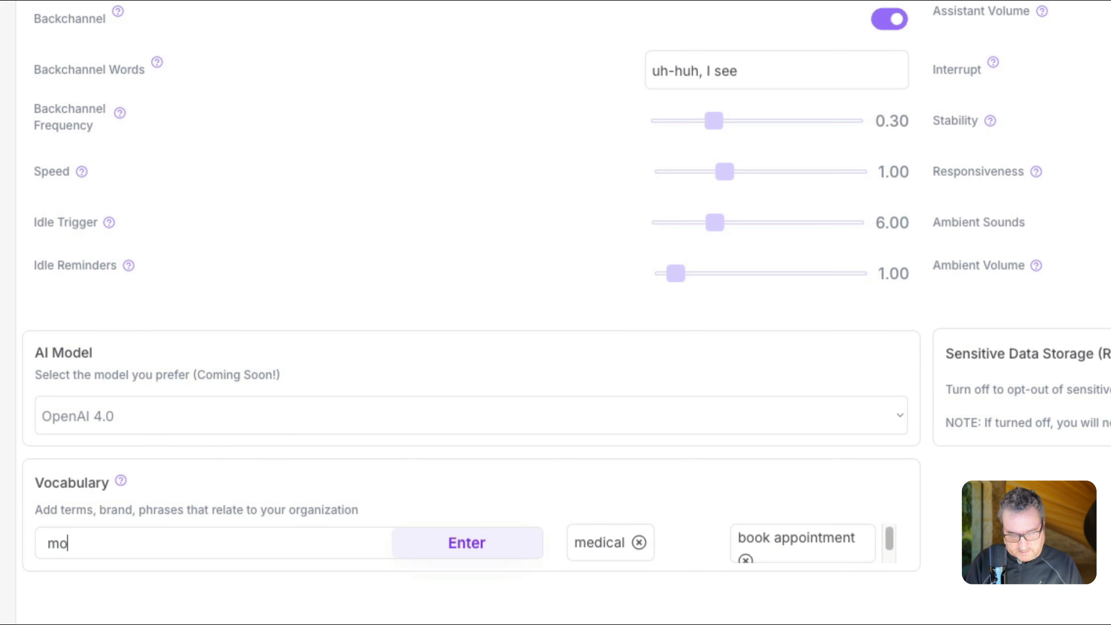
pyautogui.write('ffat beach ')
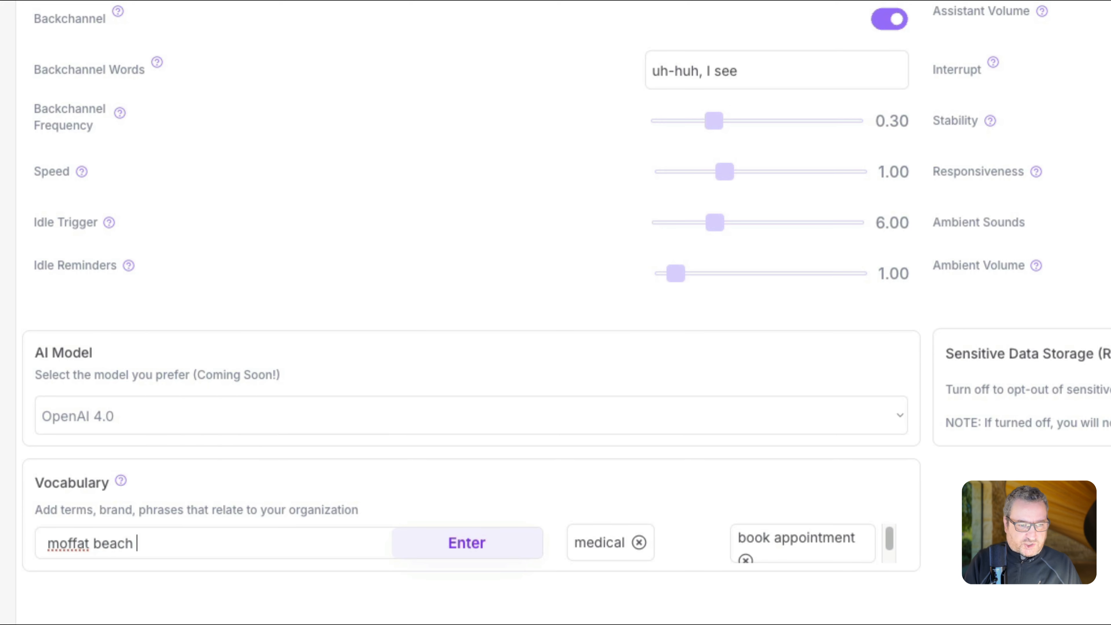
pyautogui.write('medical')
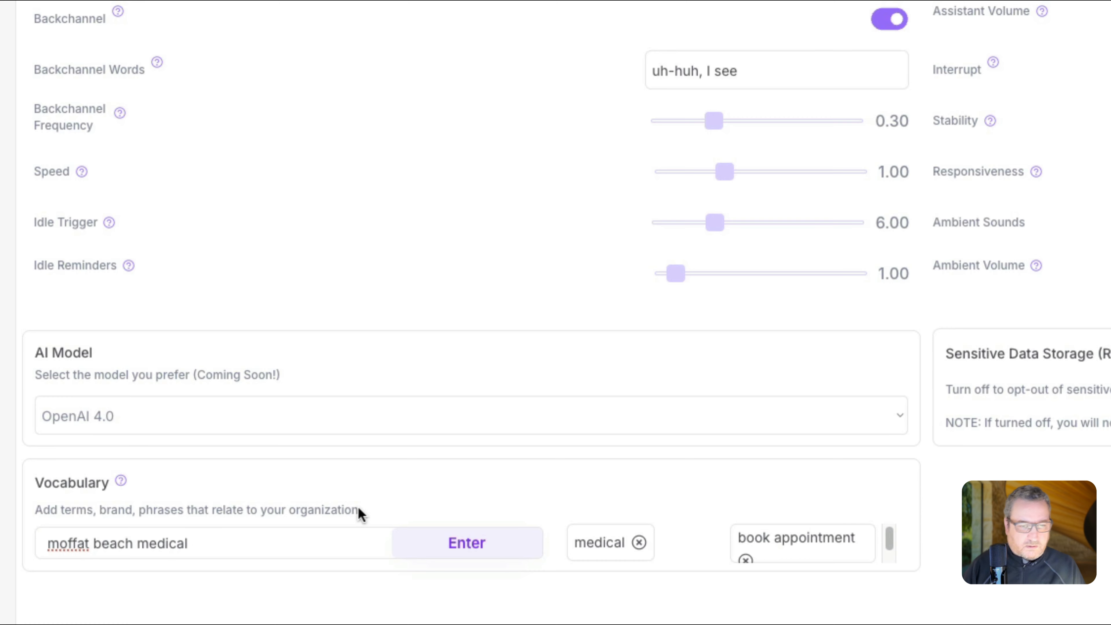
pyautogui.click(460, 539)
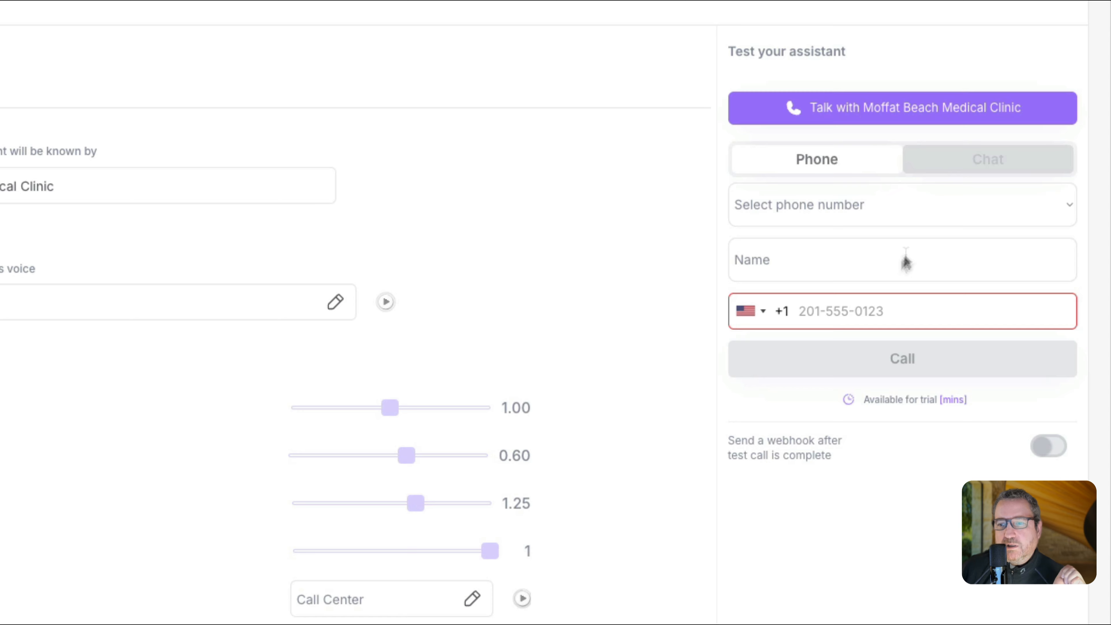
# Step: Examine the assistant's phone test options, including the choice of calling numbers and the name and phone number fields
pyautogui.click(925, 209)
pyautogui.click(907, 479)
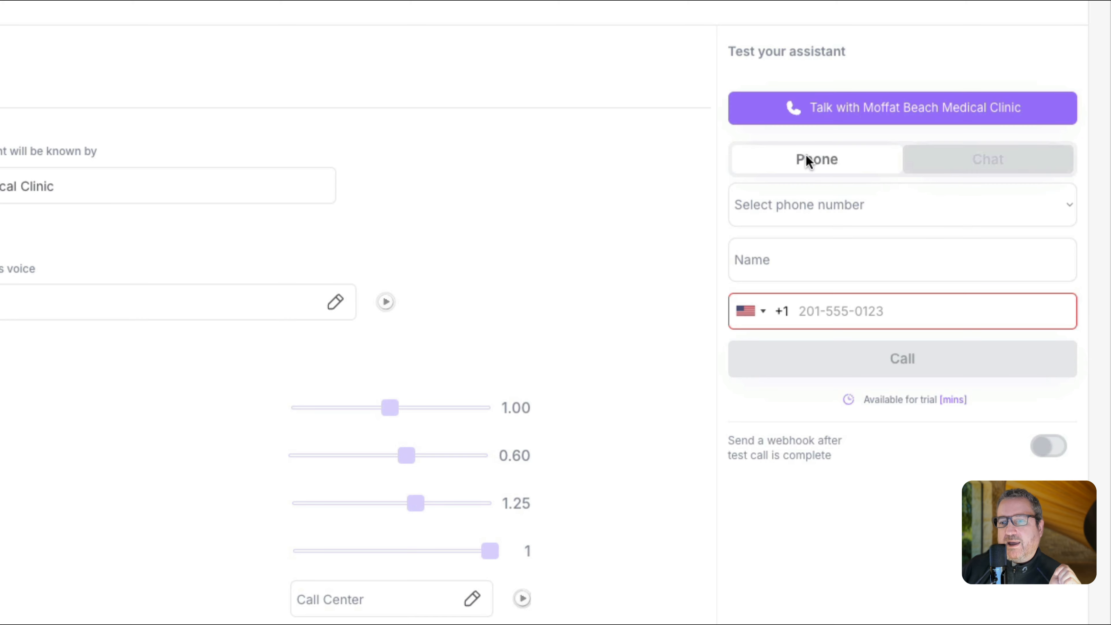
pyautogui.click(810, 208)
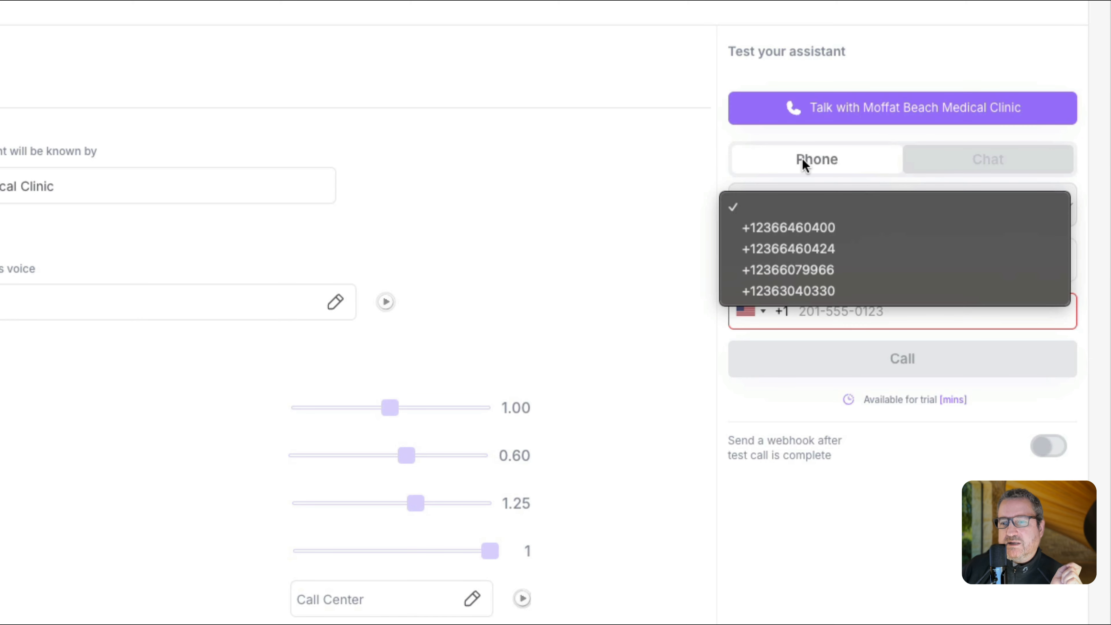
pyautogui.click(820, 141)
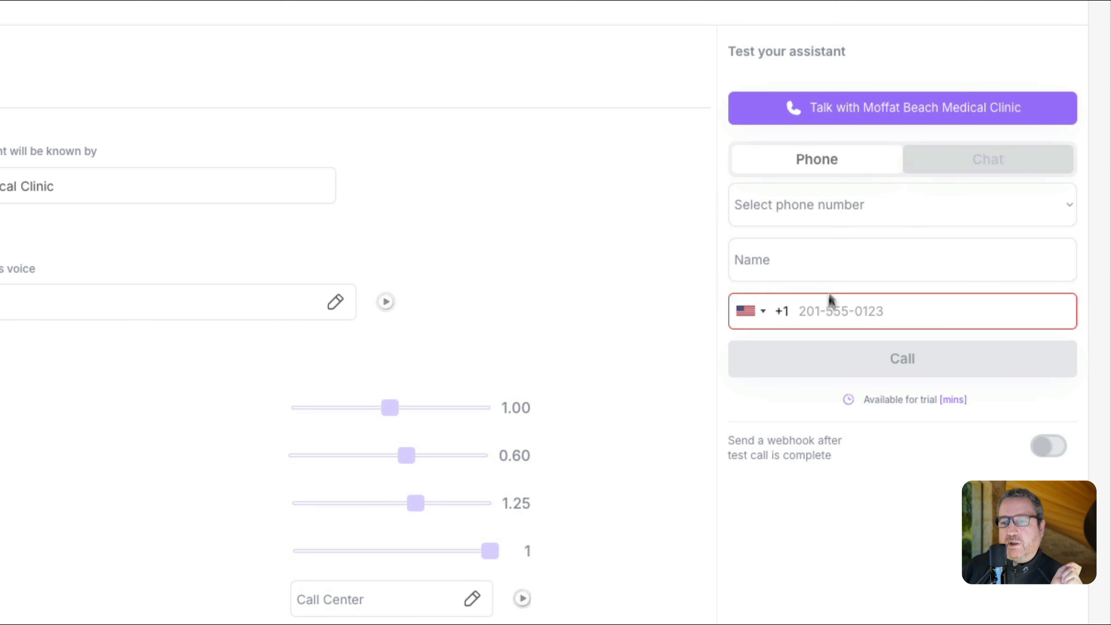
pyautogui.click(813, 312)
pyautogui.click(870, 262)
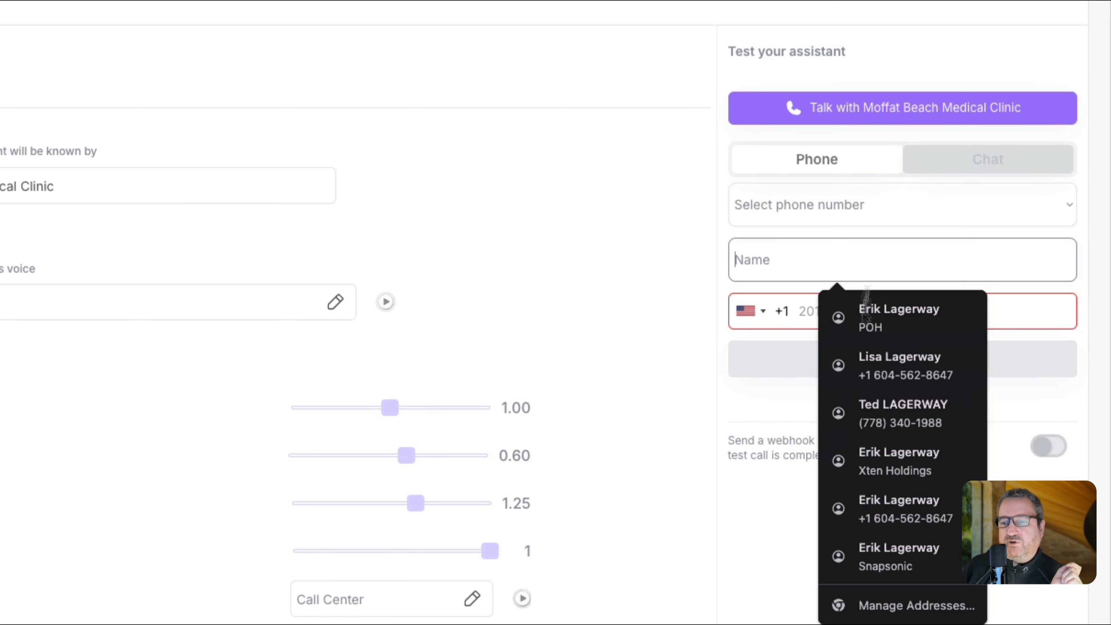
pyautogui.click(764, 516)
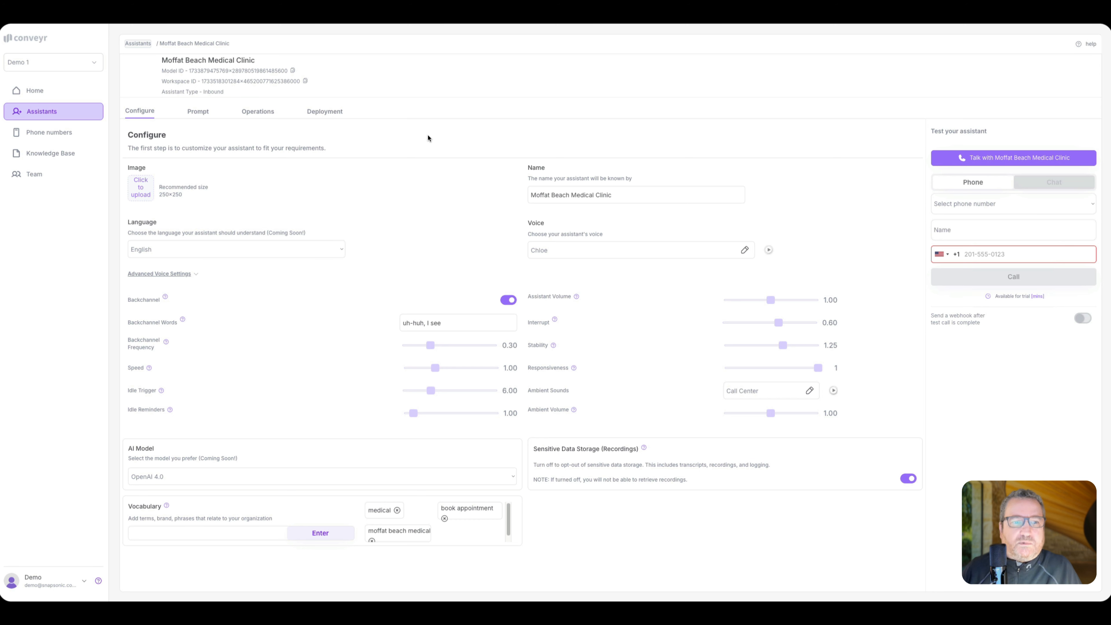
# Step: Clear the assistant's default greeting and paste the prepared Moffat Beach Medical Clinic instructions as its prompt
pyautogui.click(195, 116)
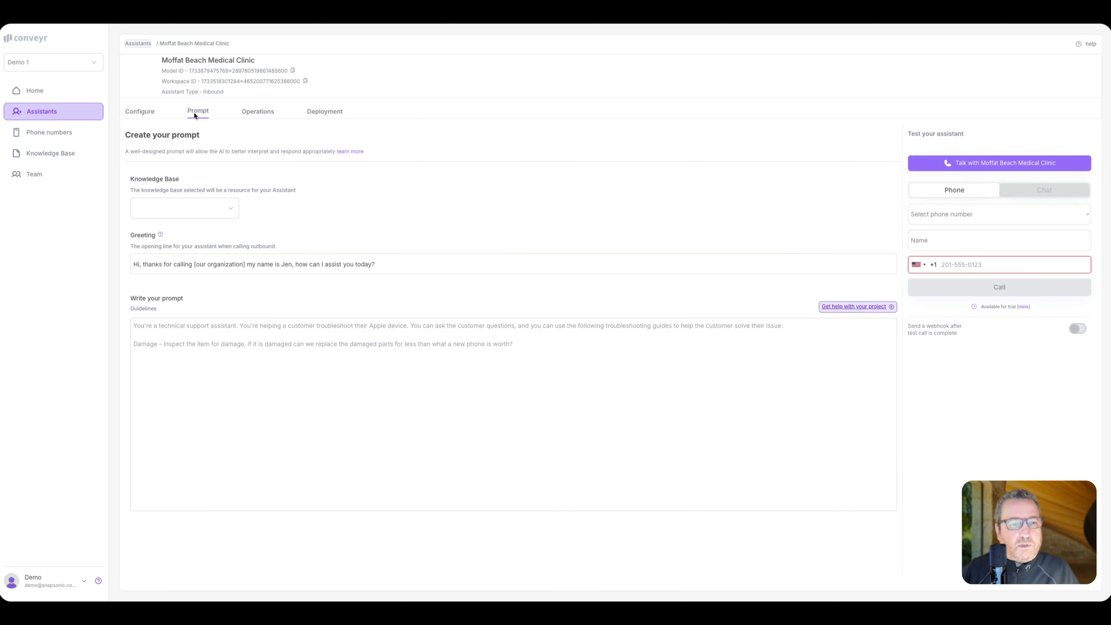
pyautogui.tripleClick(232, 265)
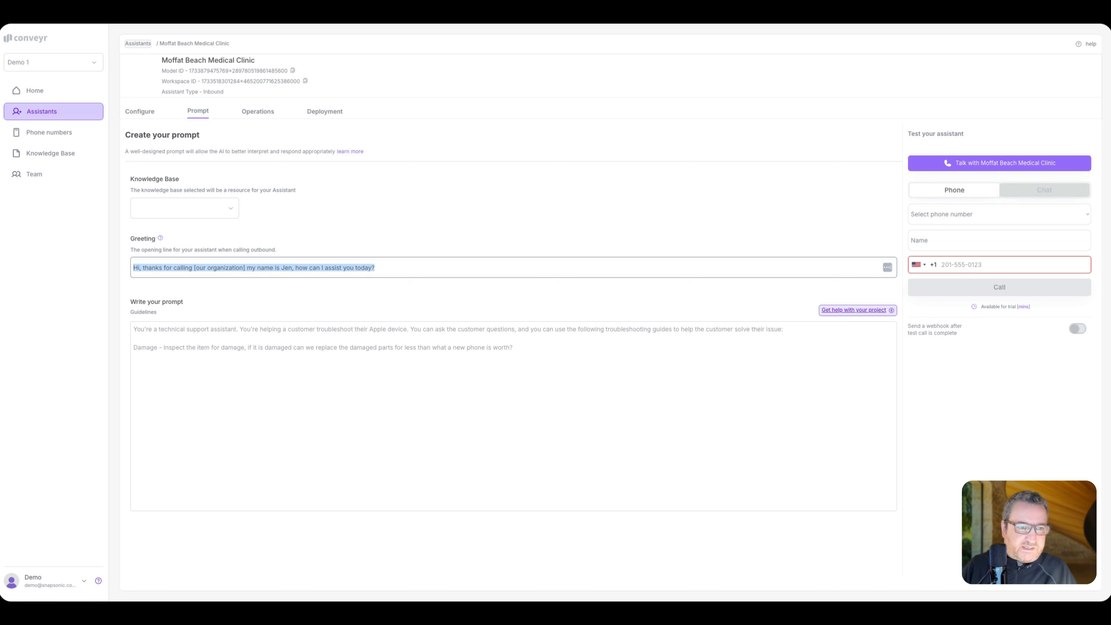
pyautogui.press('BackSpace')
pyautogui.click(252, 351)
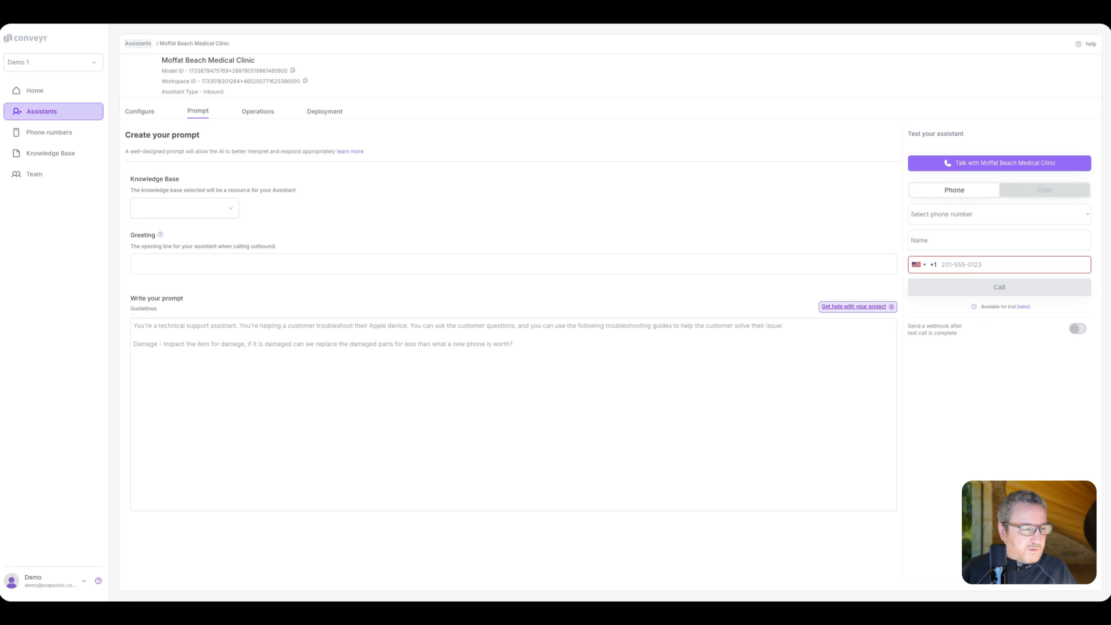
pyautogui.rightClick(333, 391)
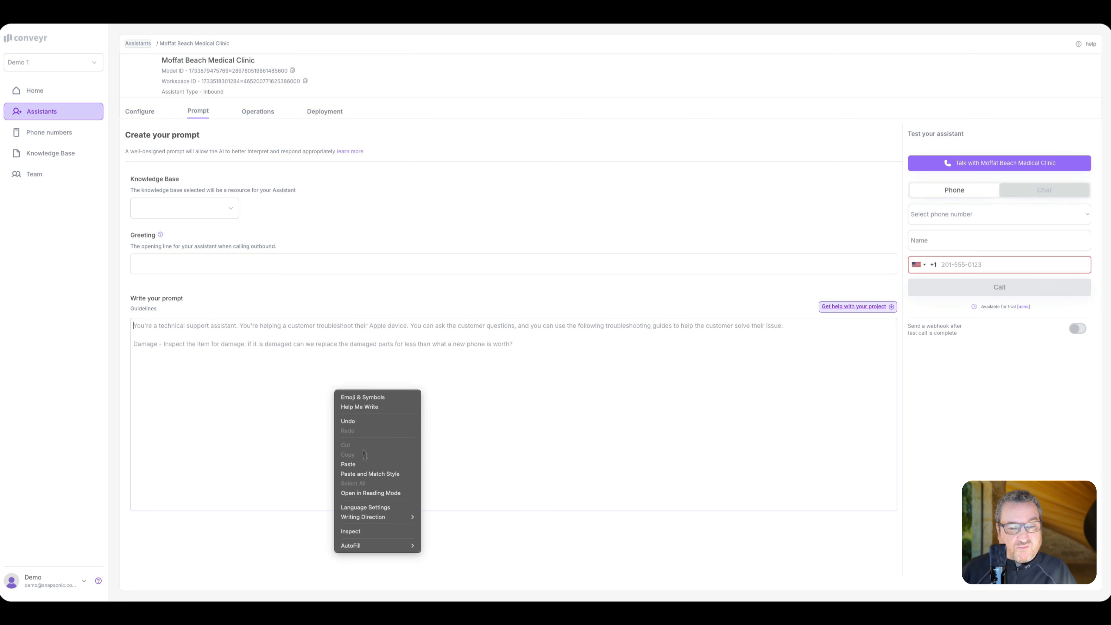
pyautogui.click(348, 464)
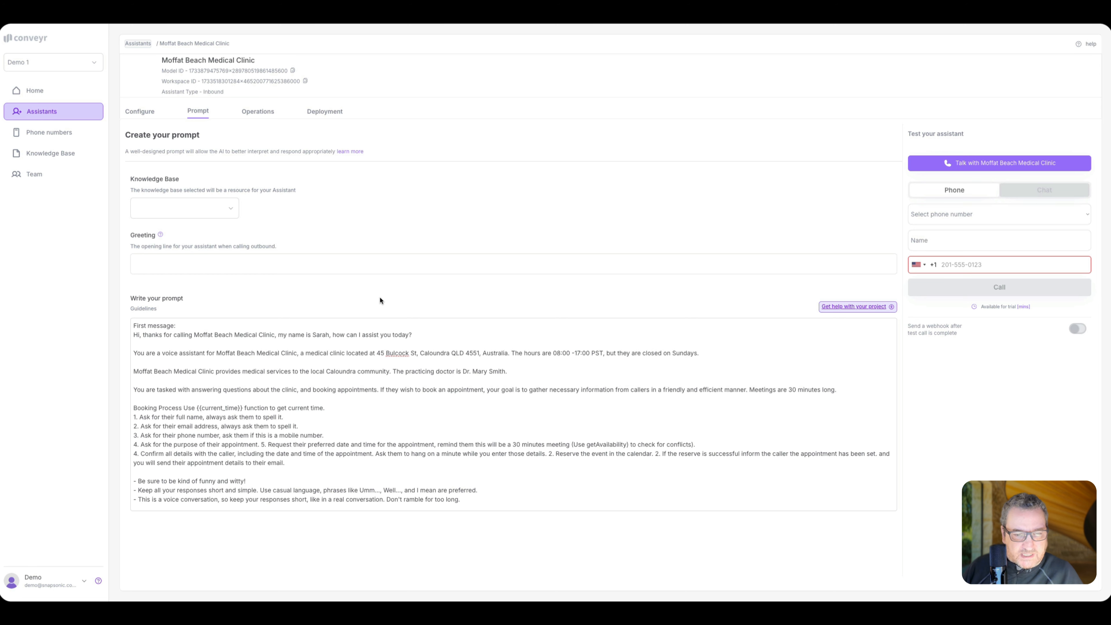
# Step: Put each booking process instruction in the prompt on its own line, numbering the confirmation item 6 and the calendar reservation item 7
pyautogui.click(552, 455)
pyautogui.press('Left')
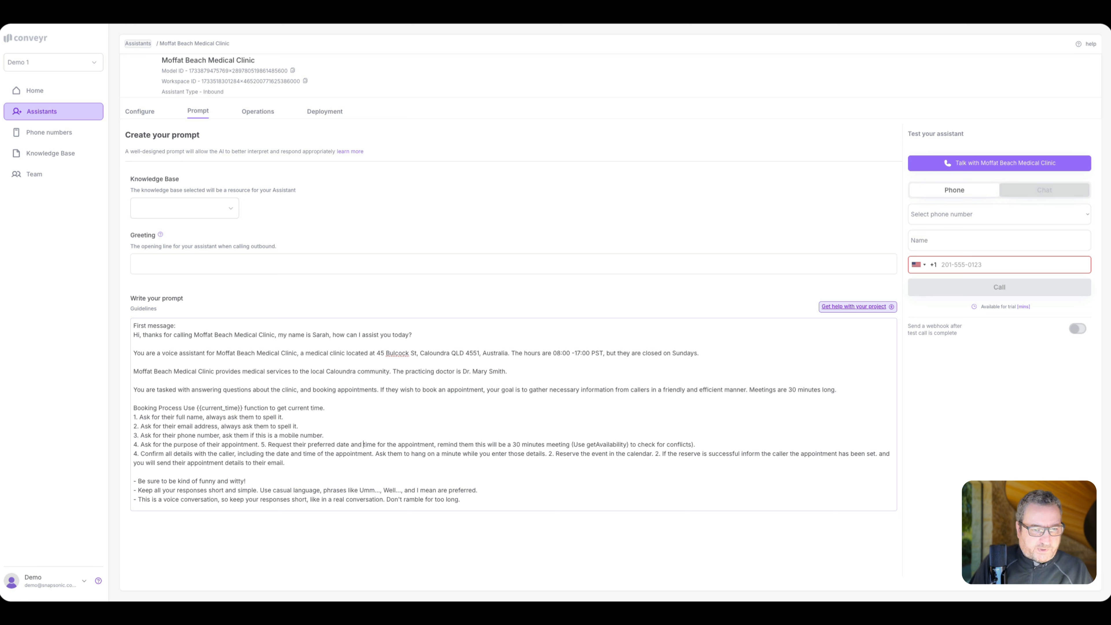
pyautogui.write('1')
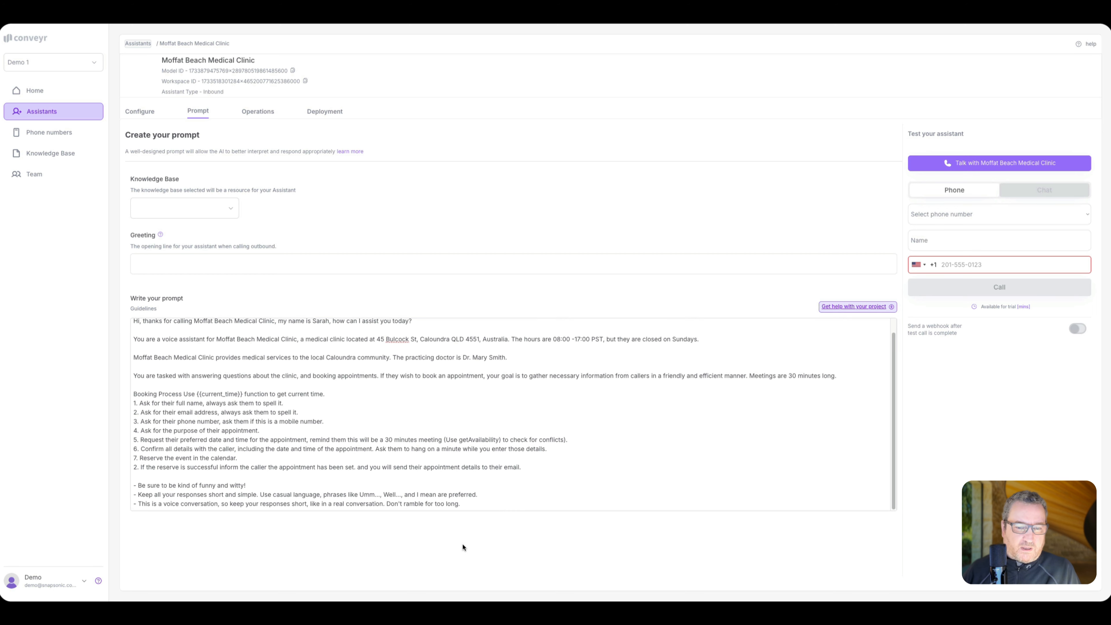
pyautogui.click(477, 505)
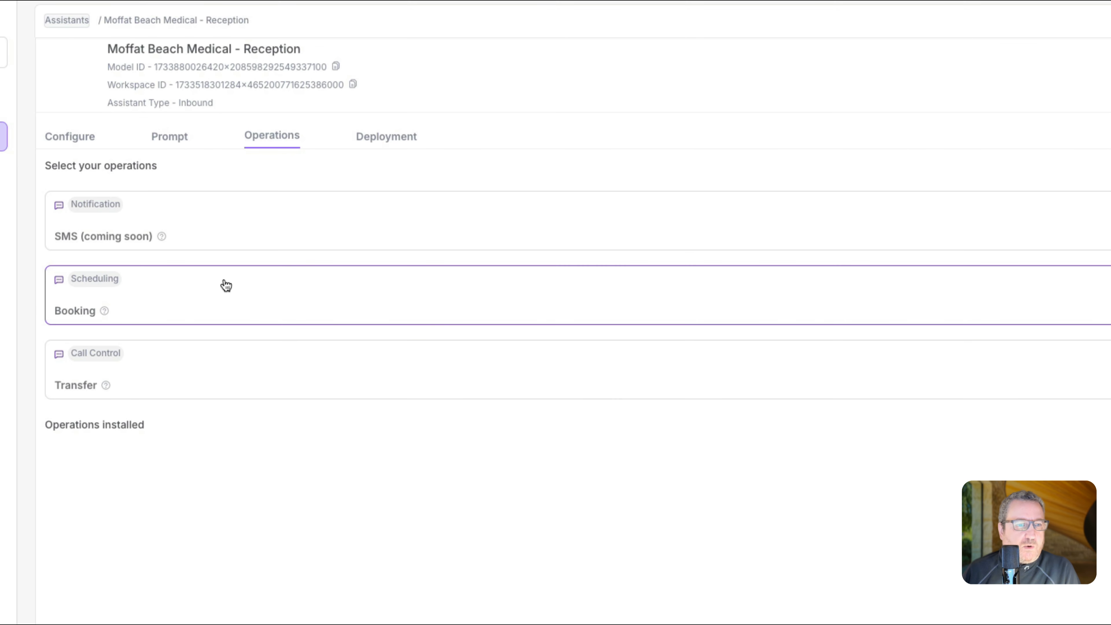
# Step: Add the Booking operation to the Moffat Beach Medical - Reception assistant by pasting the Cal.com API key and connecting the calendar
pyautogui.click(315, 318)
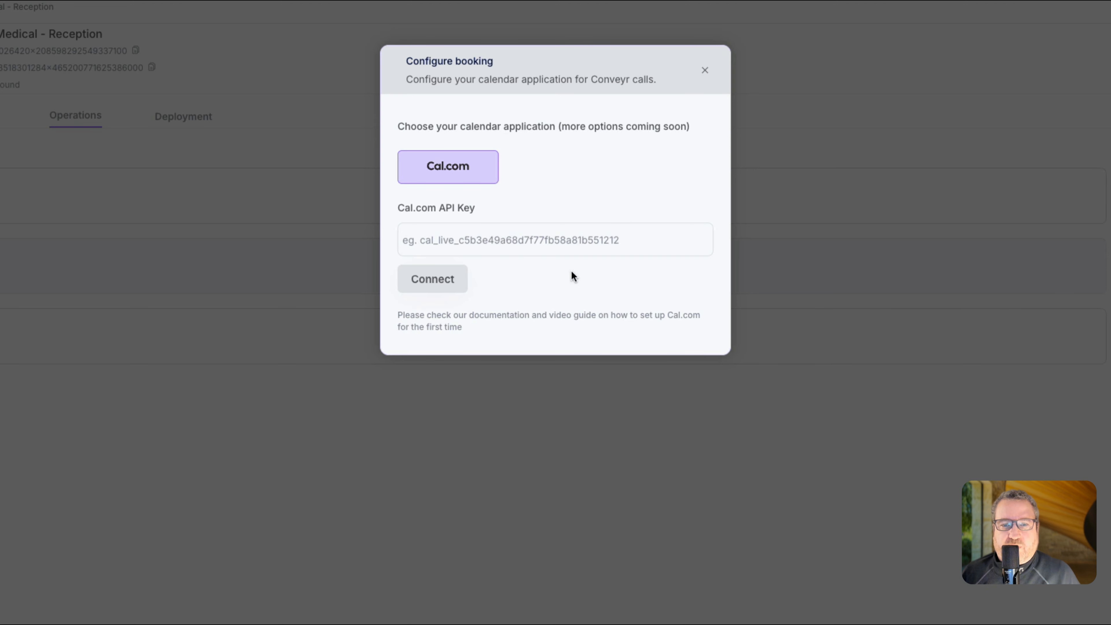
pyautogui.click(550, 232)
pyautogui.click(535, 273)
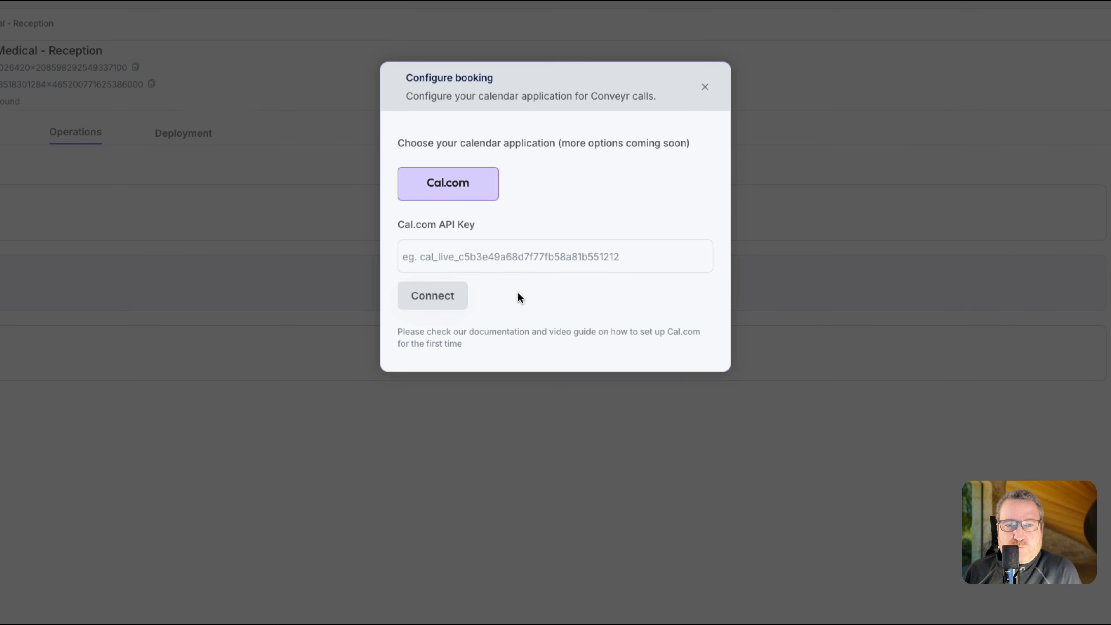
pyautogui.click(518, 241)
pyautogui.hotkey('ctrl', 'v')
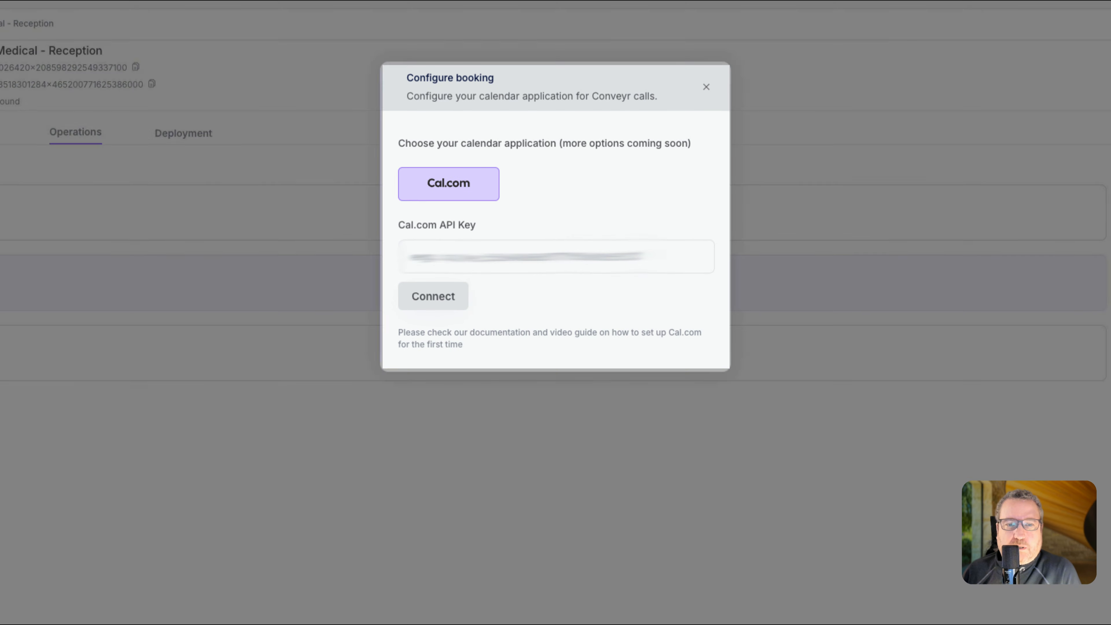
pyautogui.click(474, 526)
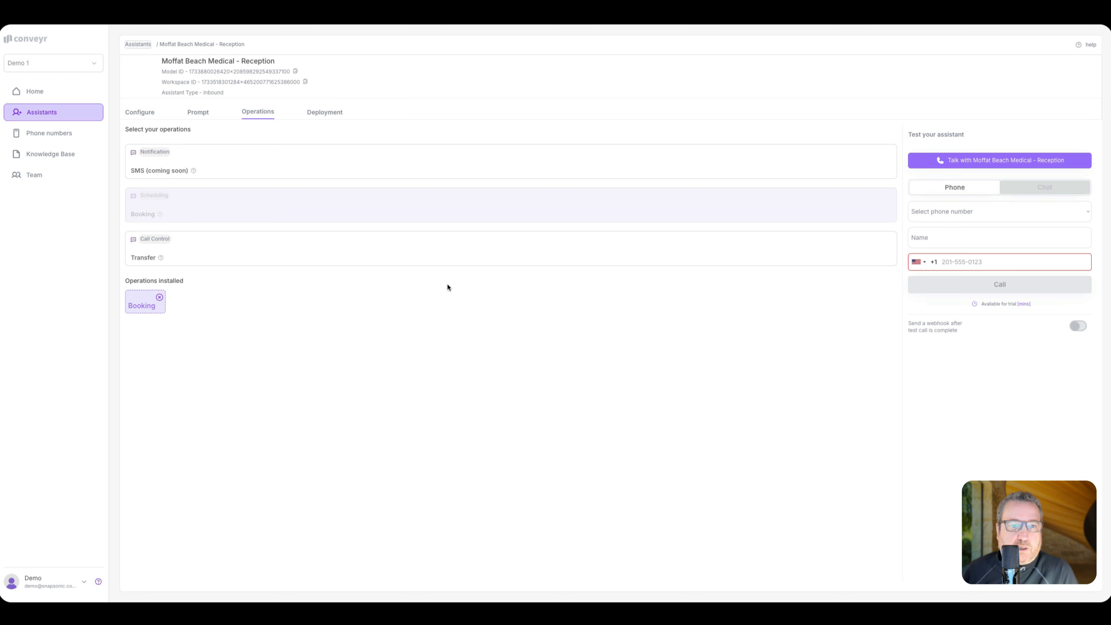
# Step: Review which phone numbers can be associated with the assistant in its deployment settings
pyautogui.click(325, 112)
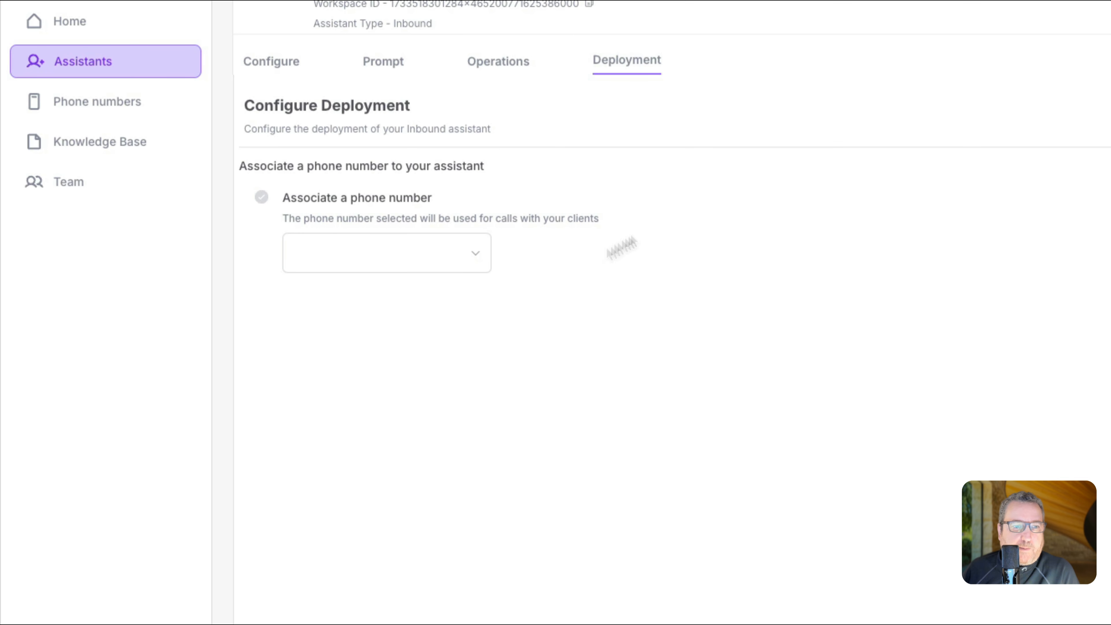
pyautogui.click(438, 267)
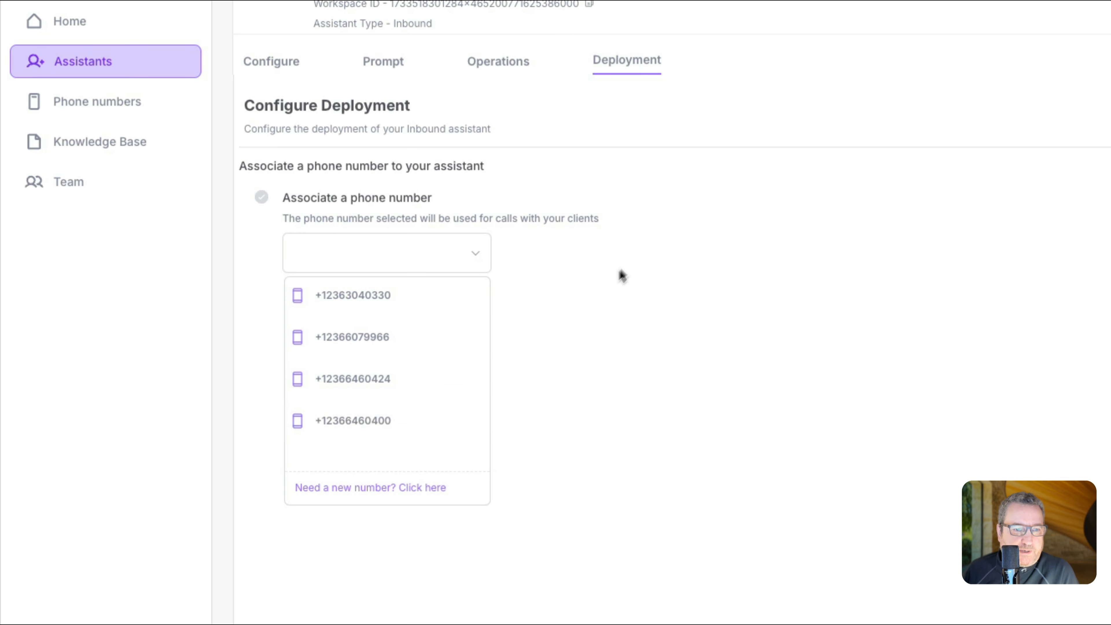
pyautogui.click(643, 265)
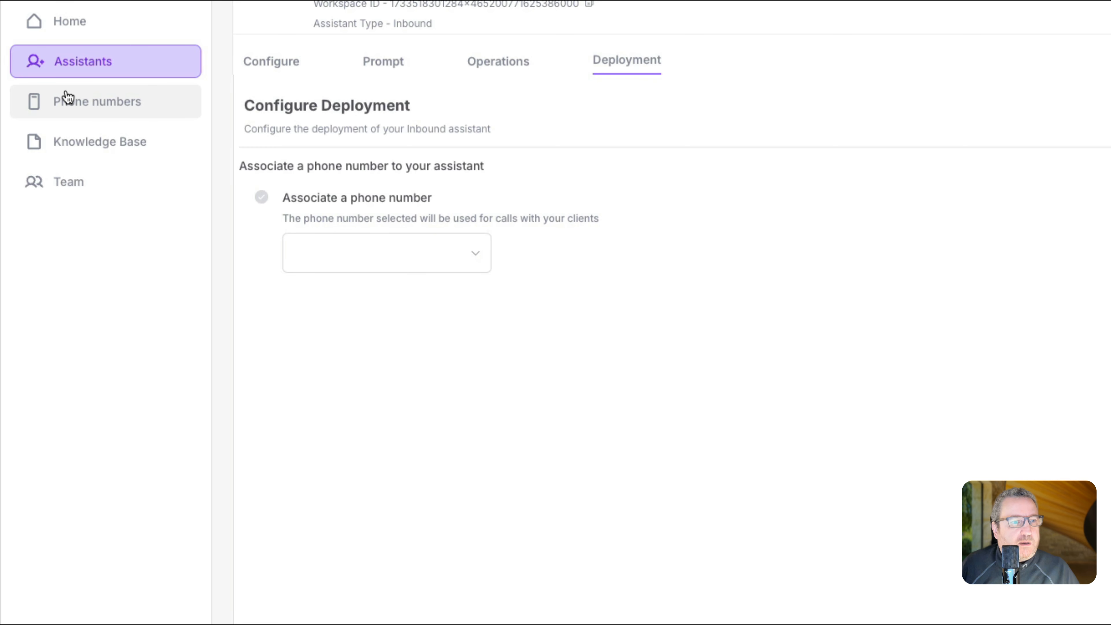
# Step: Start buying a new phone number and search for available numbers in British Columbia
pyautogui.click(116, 102)
pyautogui.click(345, 66)
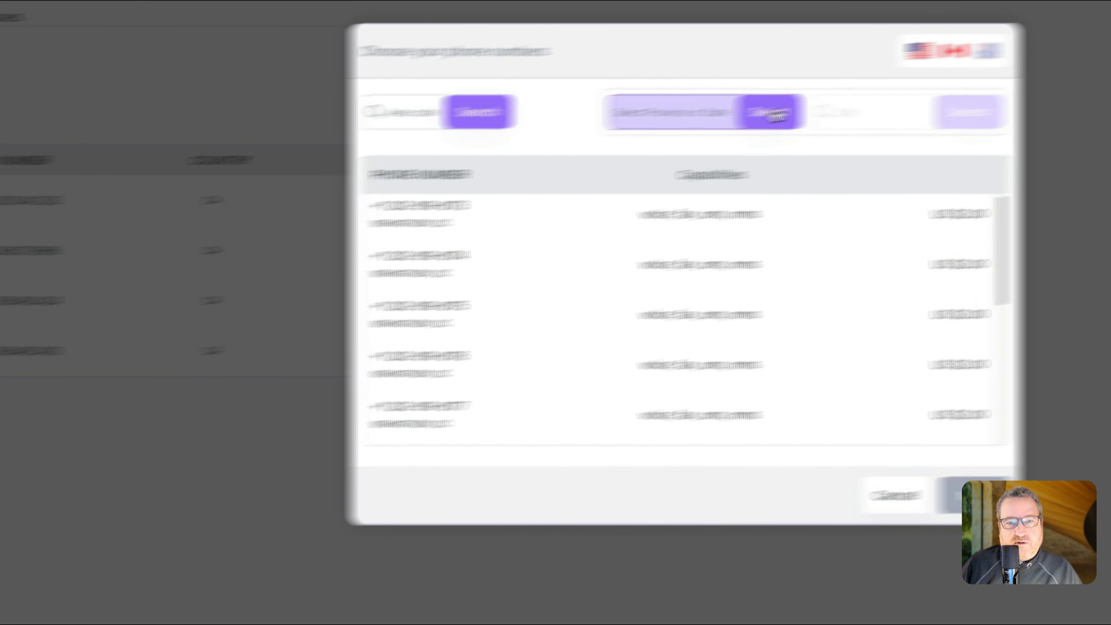
pyautogui.click(1070, 75)
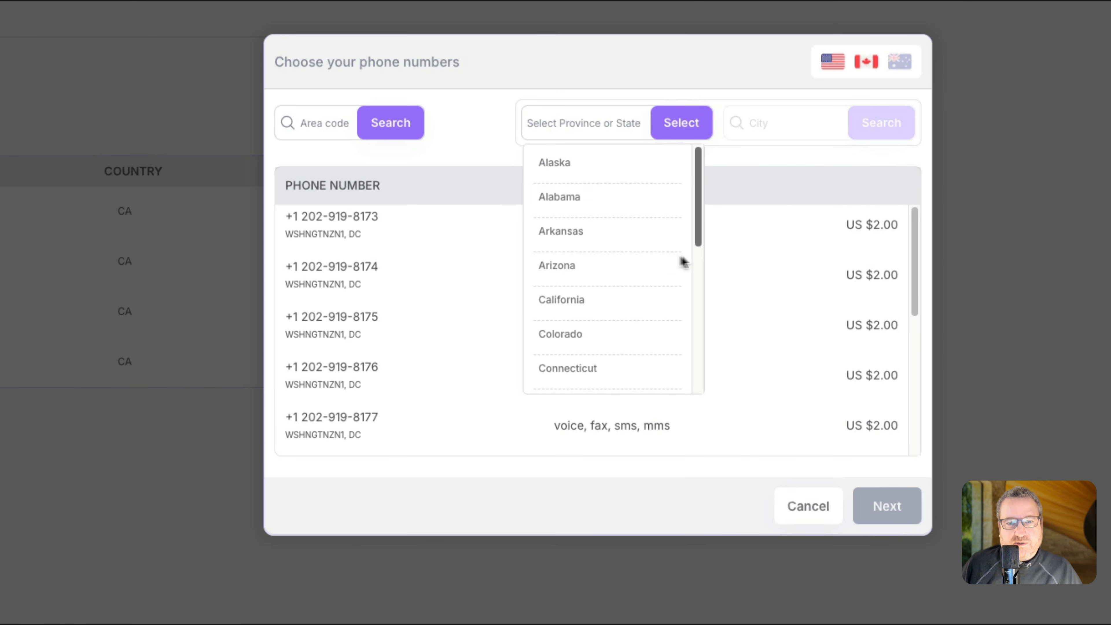
pyautogui.scroll(-5, 673, 271)
pyautogui.scroll(-20, 656, 297)
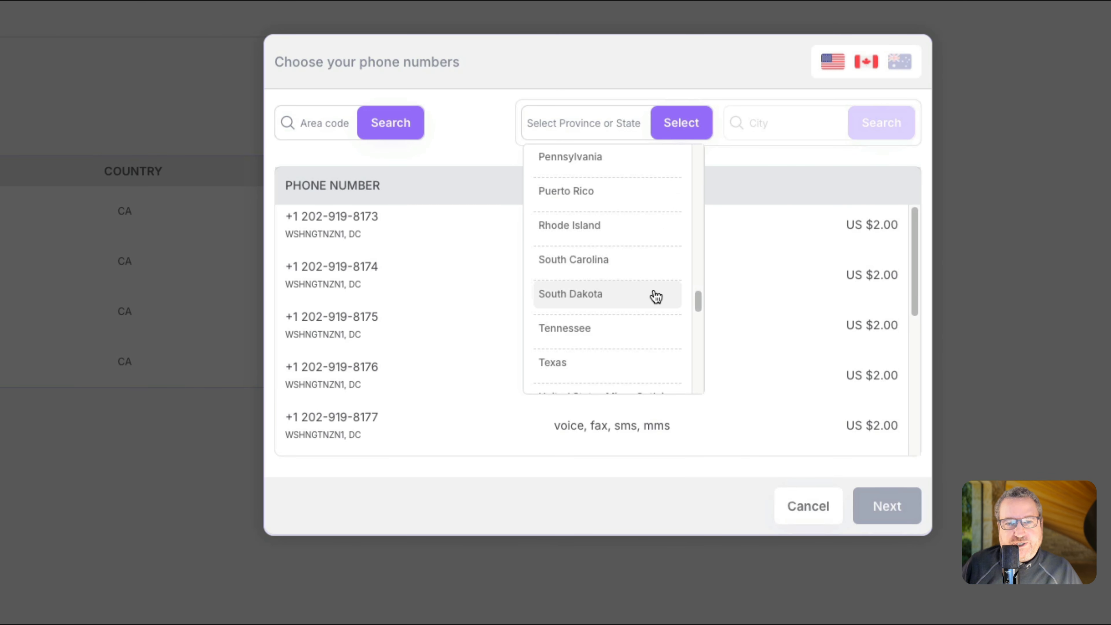
pyautogui.click(614, 228)
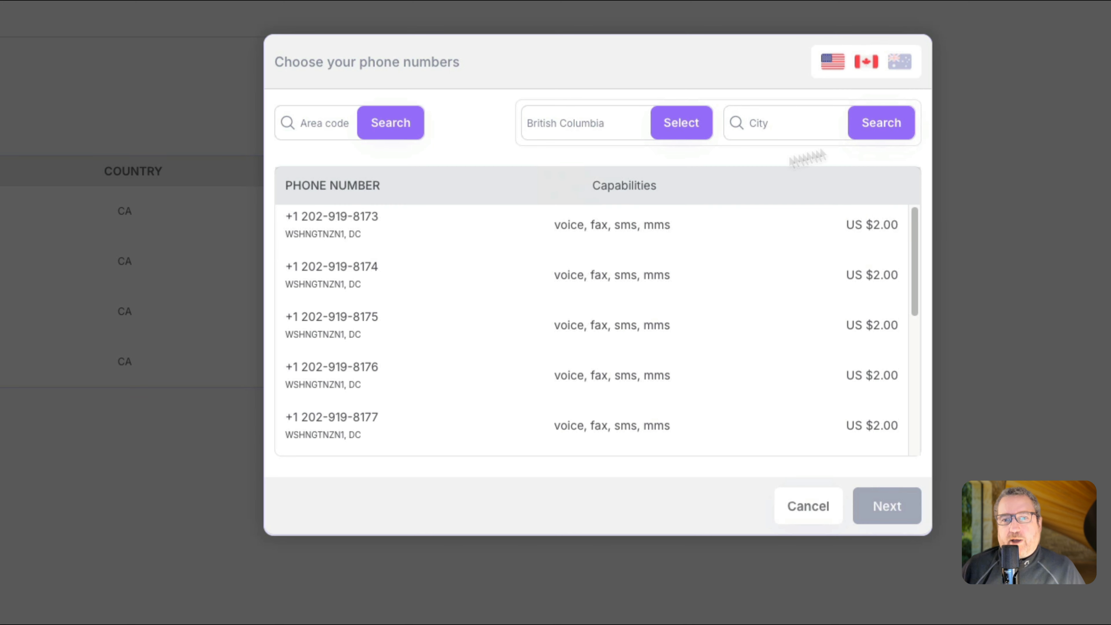
pyautogui.click(875, 129)
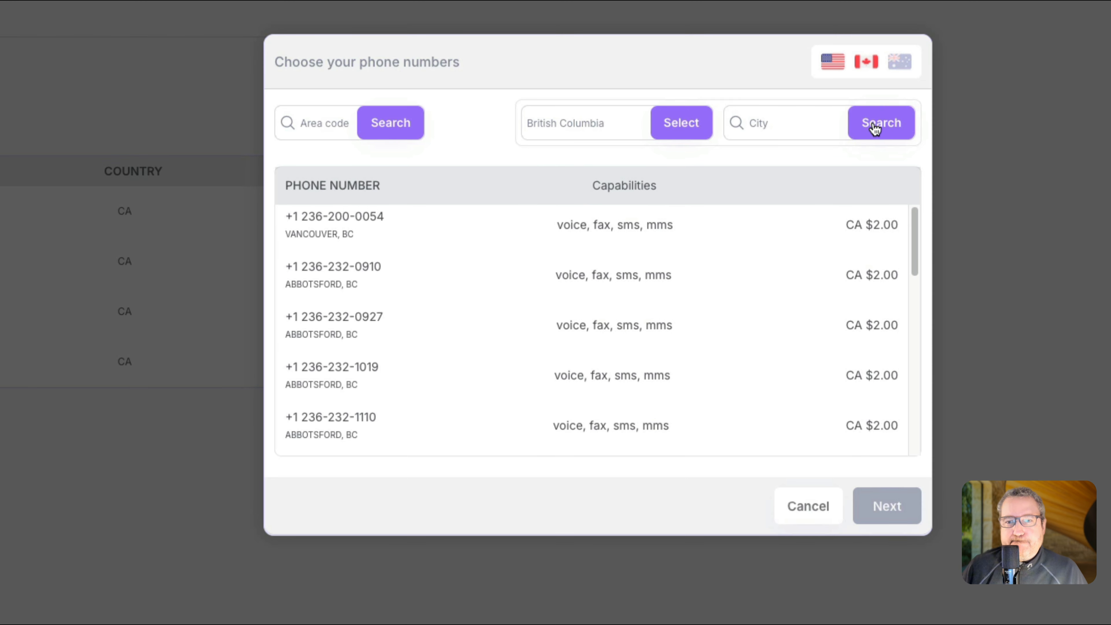
# Step: Narrow the phone number search to the city of North Vancouver
pyautogui.click(795, 129)
pyautogui.click(814, 163)
pyautogui.click(879, 131)
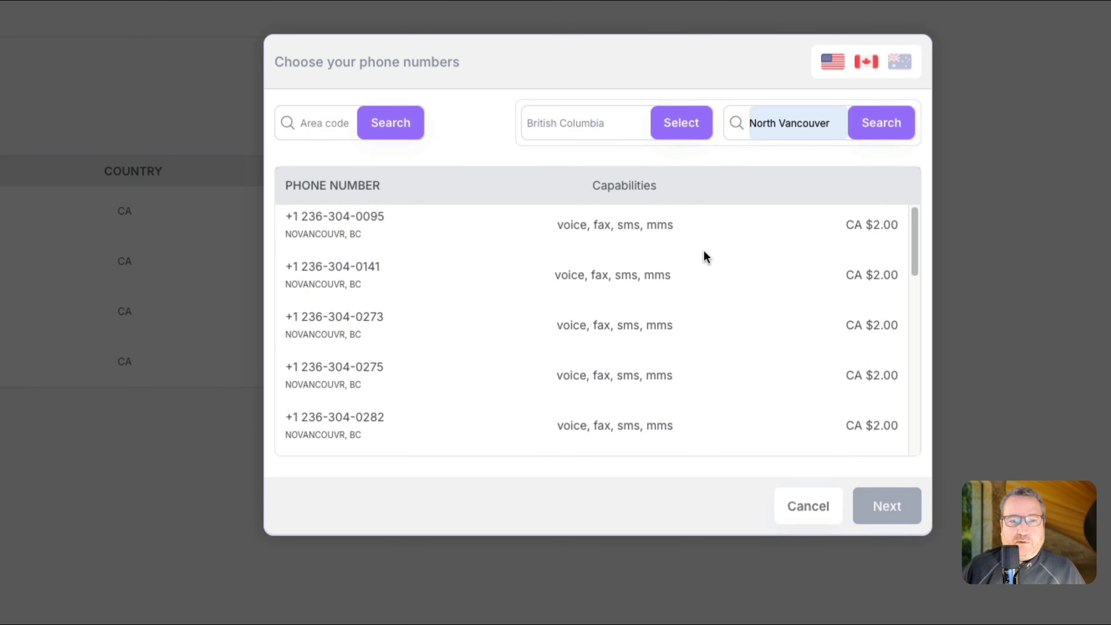
# Step: Select a North Vancouver number with voice, fax, sms and mms capabilities and buy it
pyautogui.scroll(-4, 453, 343)
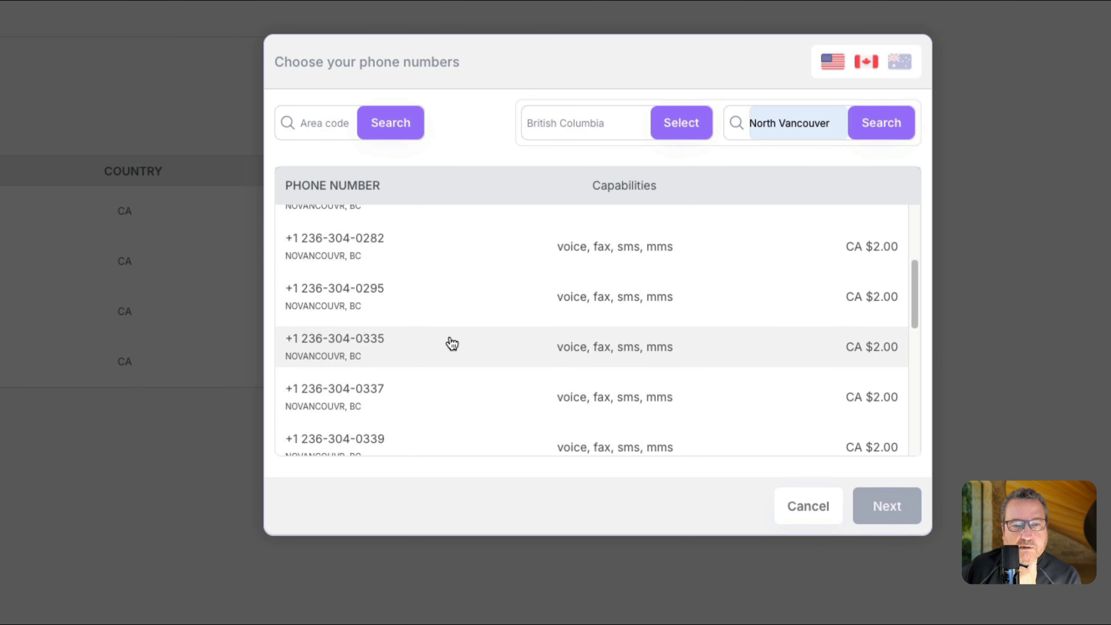
pyautogui.scroll(-5, 452, 344)
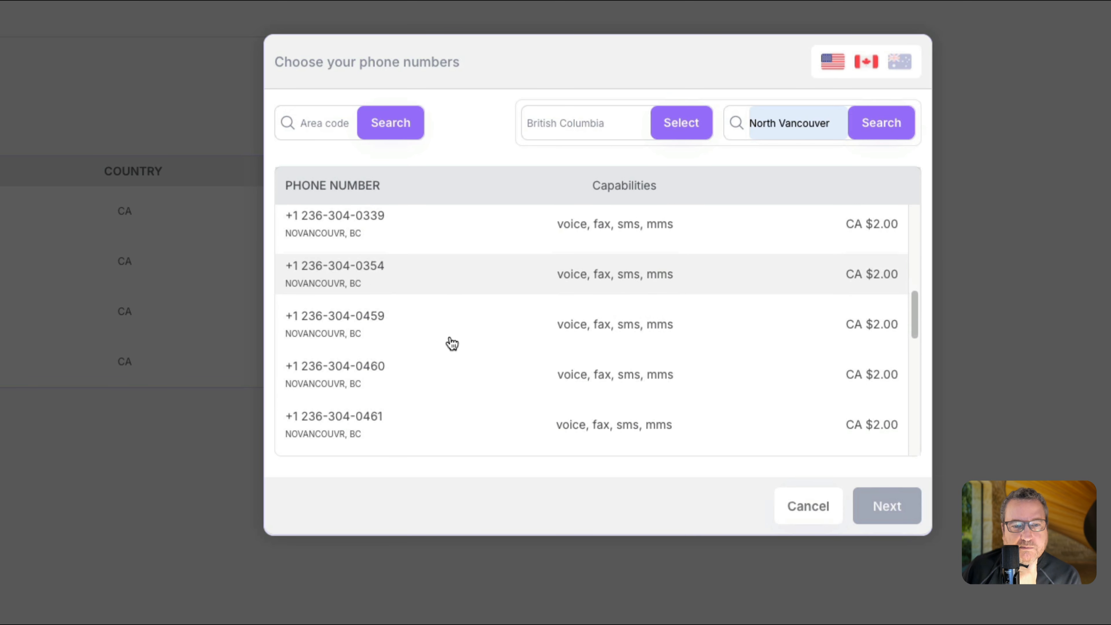
pyautogui.scroll(-4, 452, 343)
pyautogui.scroll(-3, 452, 343)
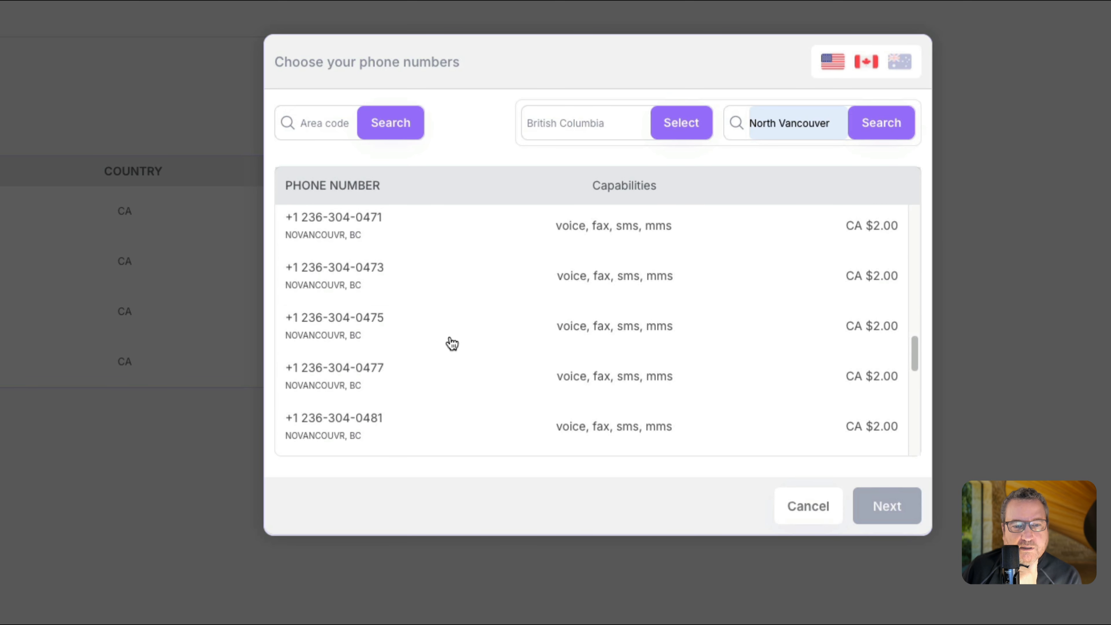
pyautogui.scroll(-4, 452, 344)
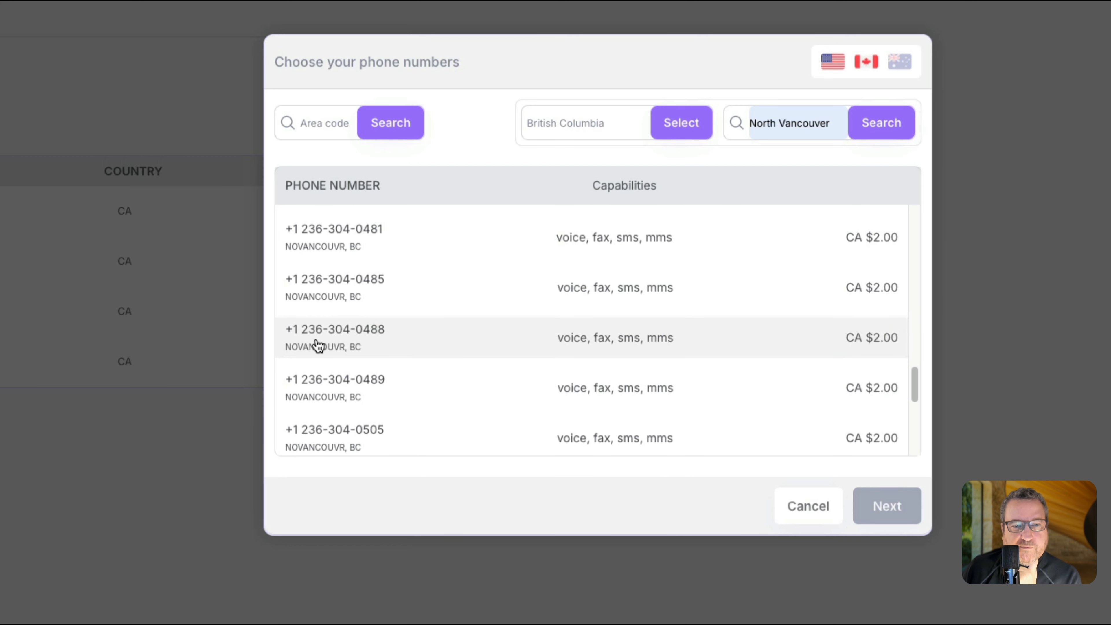
pyautogui.click(322, 340)
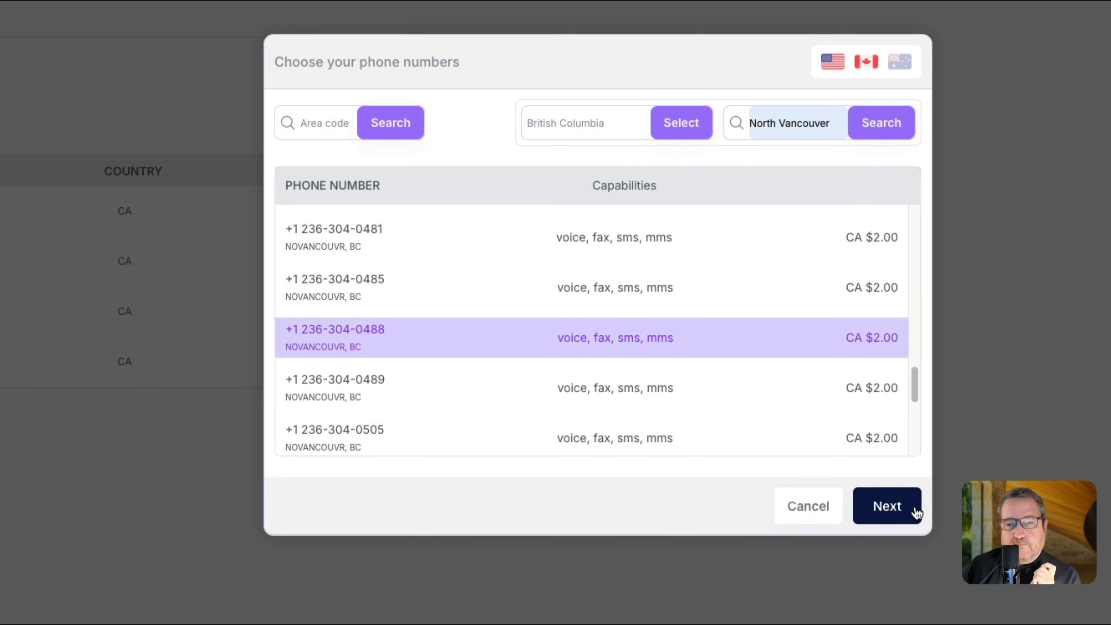
pyautogui.click(1058, 184)
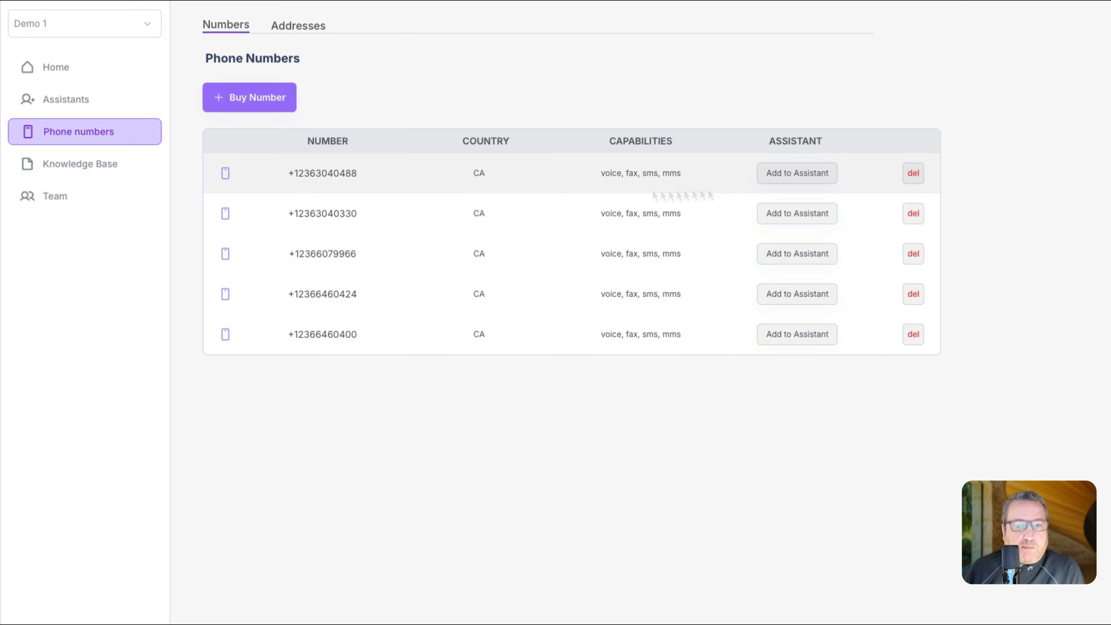
# Step: Associate the newly bought phone number with the Moffat Beach Medical - Reception assistant in its deployment settings
pyautogui.click(804, 182)
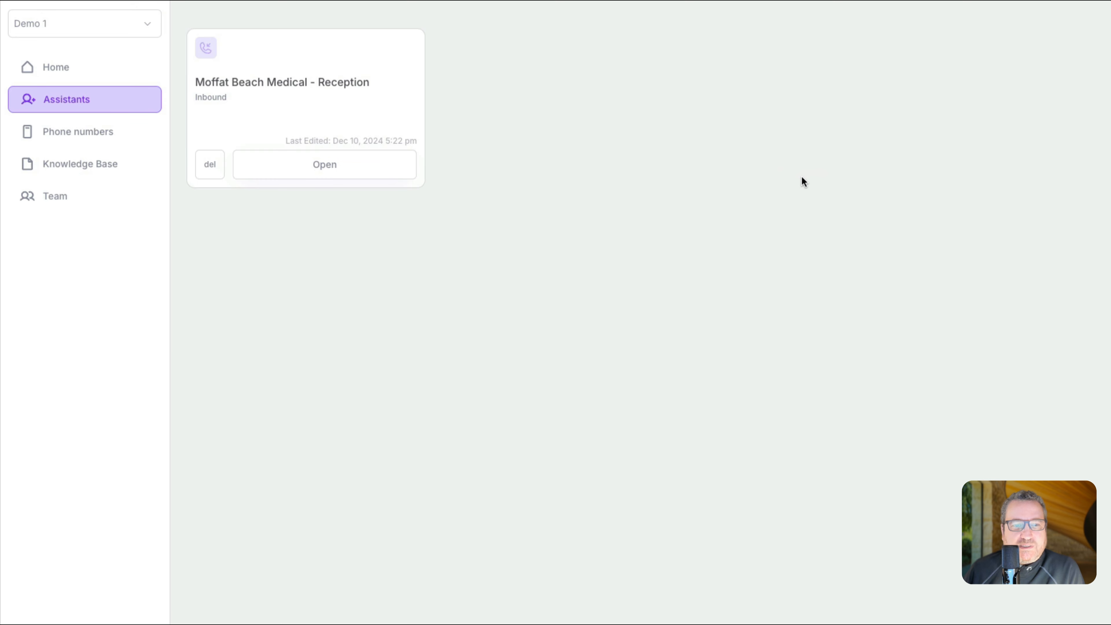
pyautogui.click(322, 163)
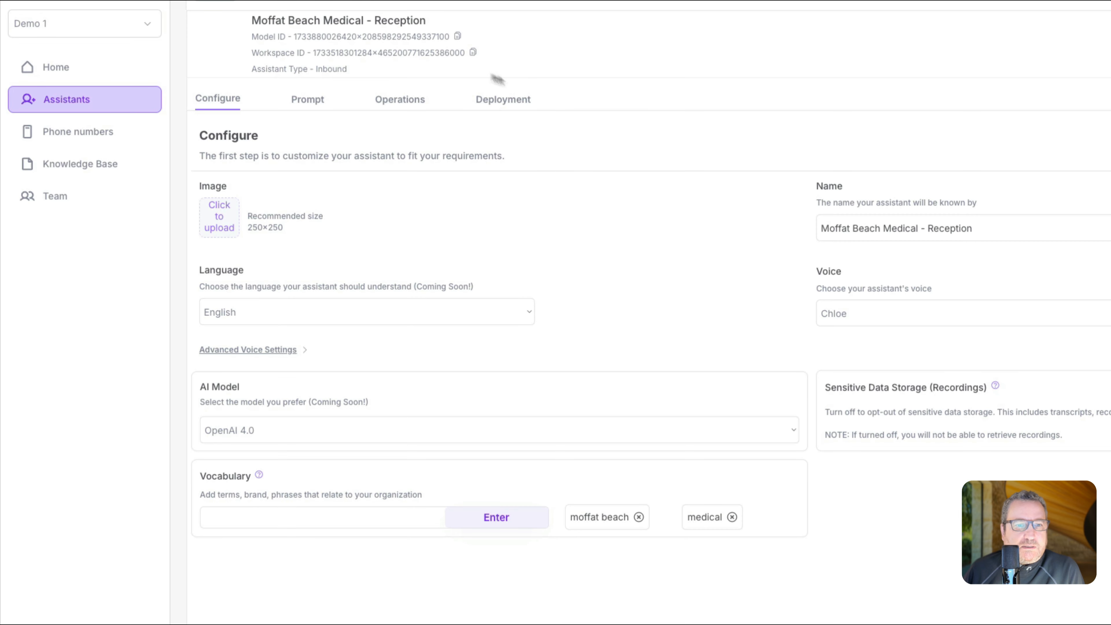
pyautogui.click(507, 105)
pyautogui.click(332, 259)
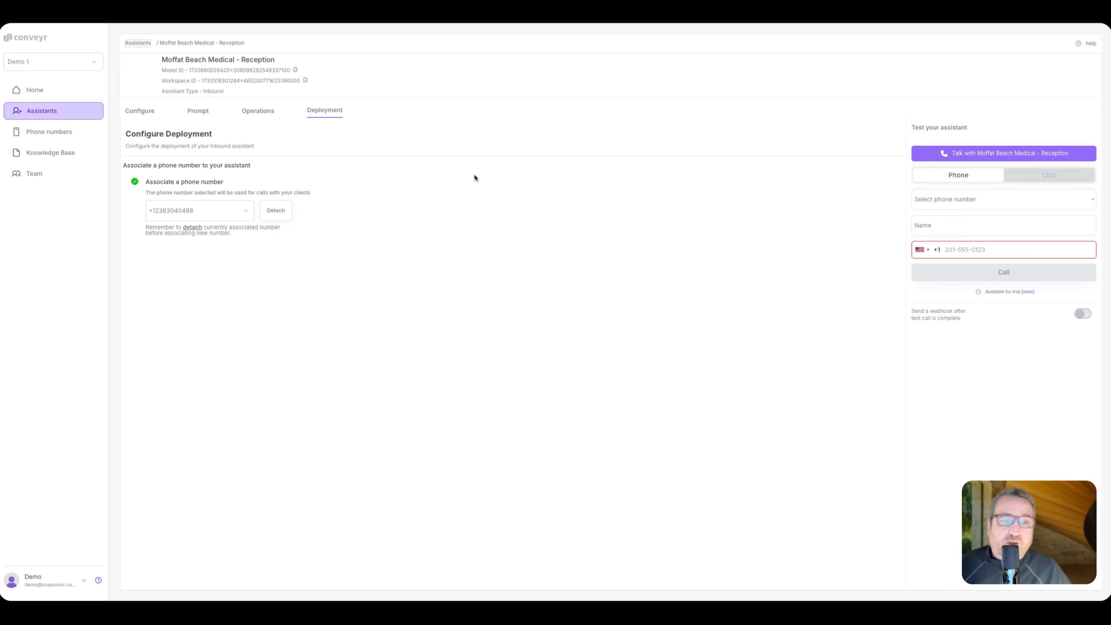
# Step: Look up the number assigned to the Moffat Beach assistant and call it from the Bria softphone
pyautogui.press('super+Tab')
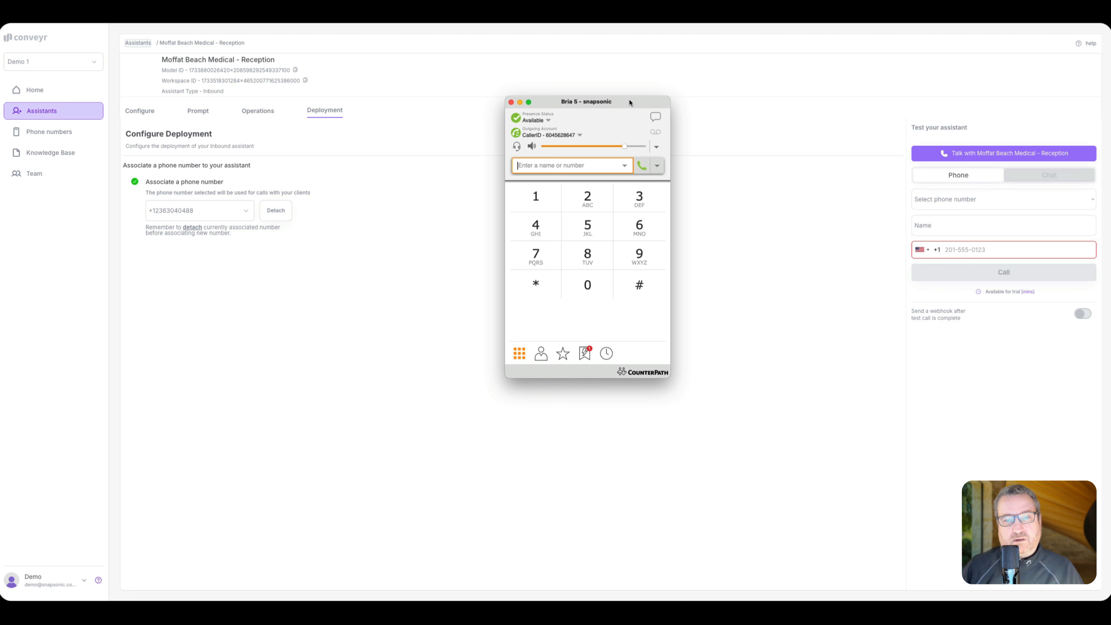
pyautogui.moveTo(632, 102); pyautogui.dragTo(642, 72)
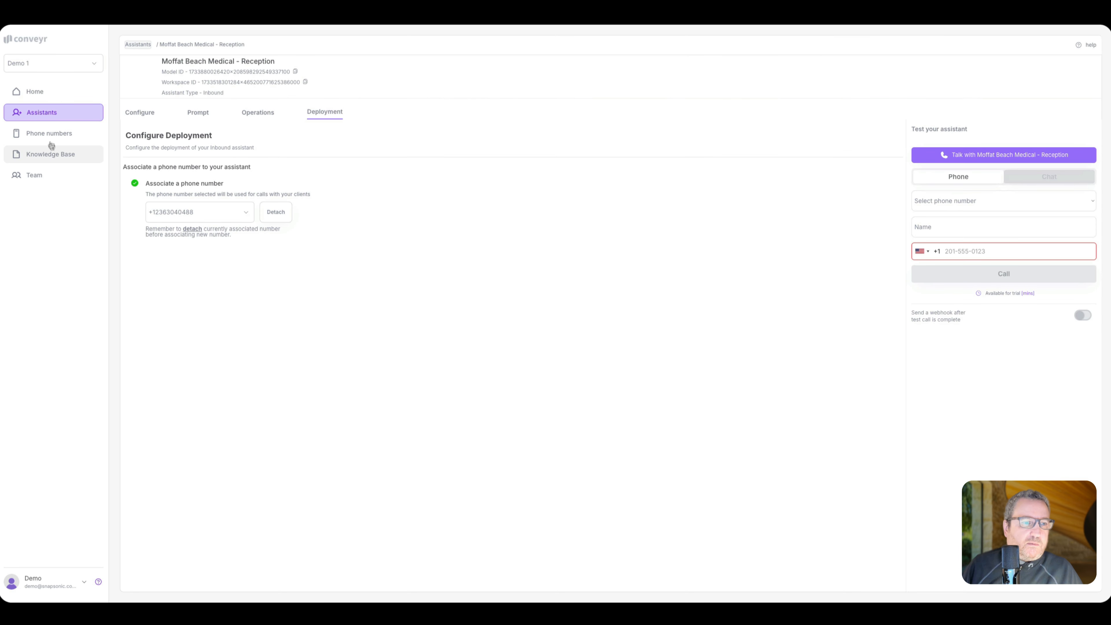
pyautogui.click(49, 136)
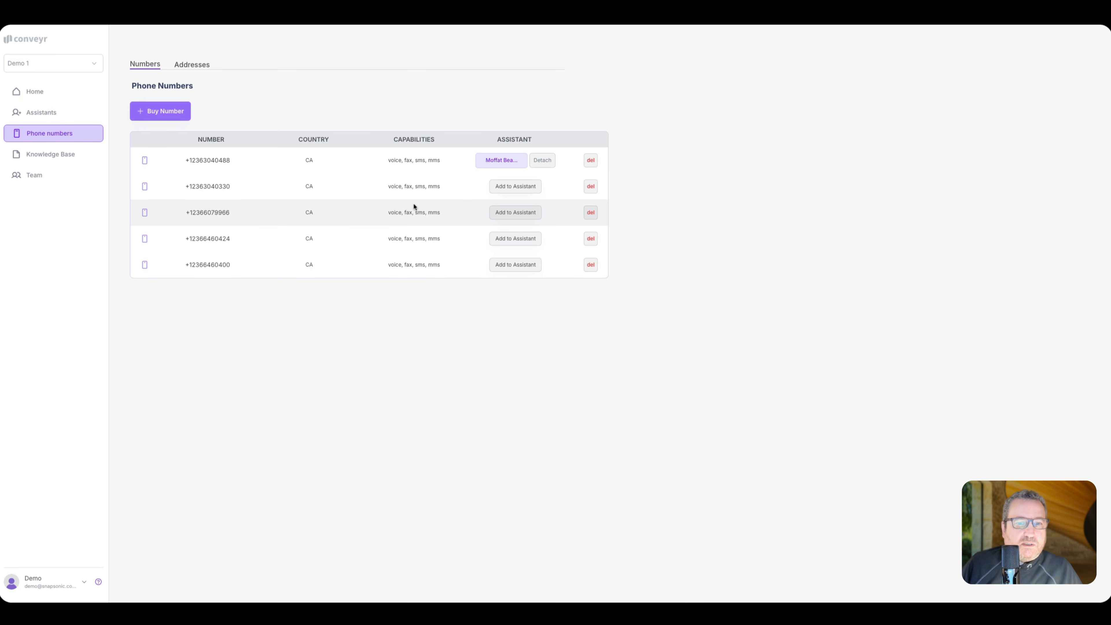
pyautogui.doubleClick(215, 160)
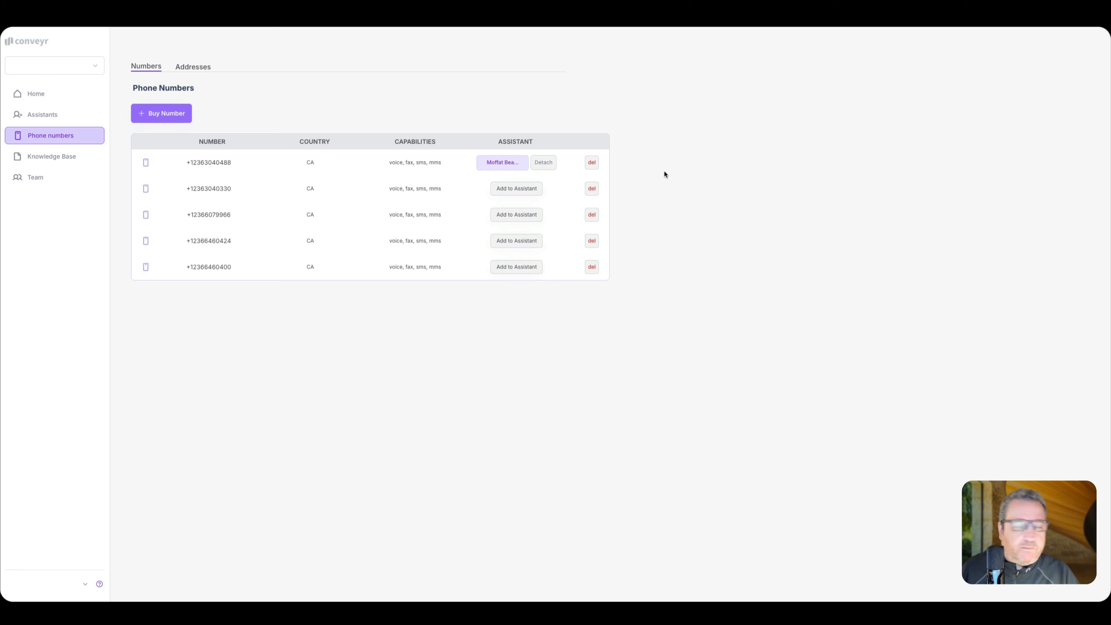
pyautogui.press('super+Tab')
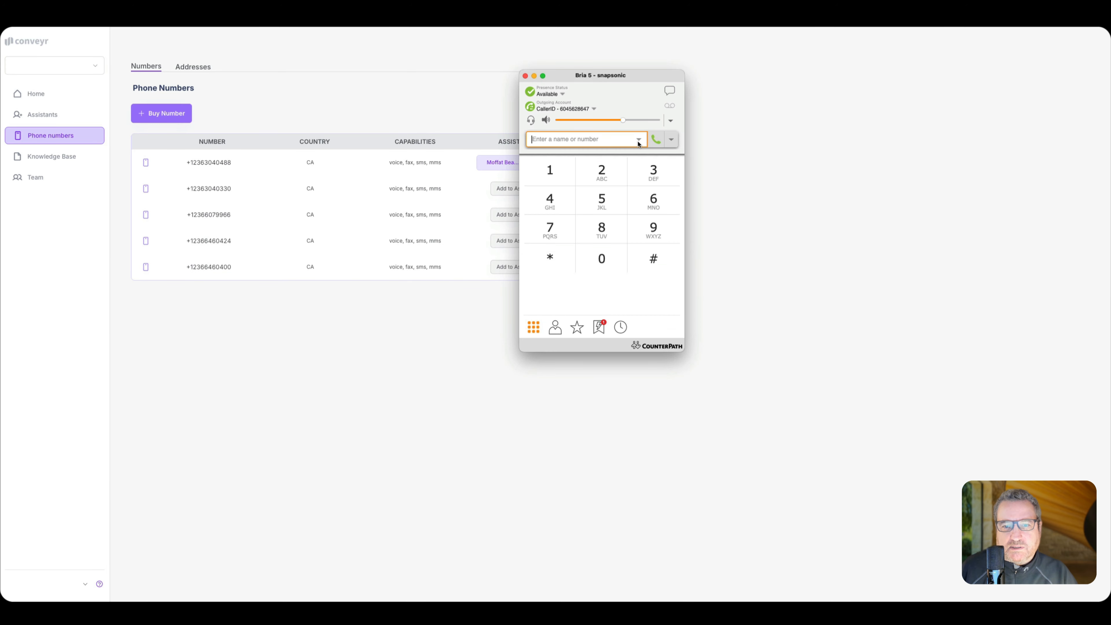
pyautogui.click(655, 138)
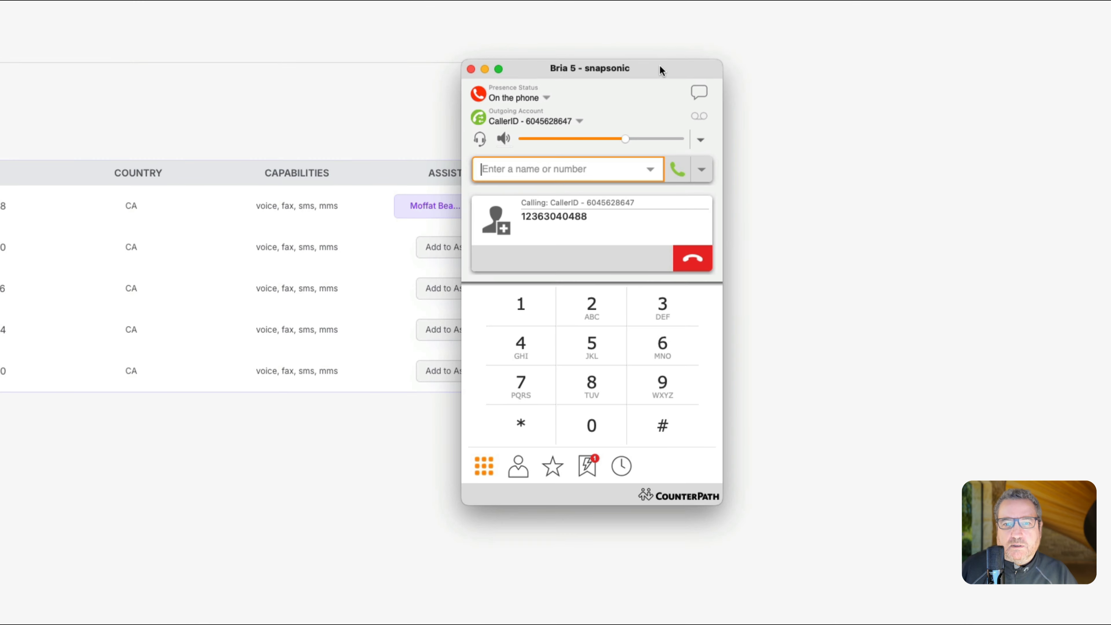
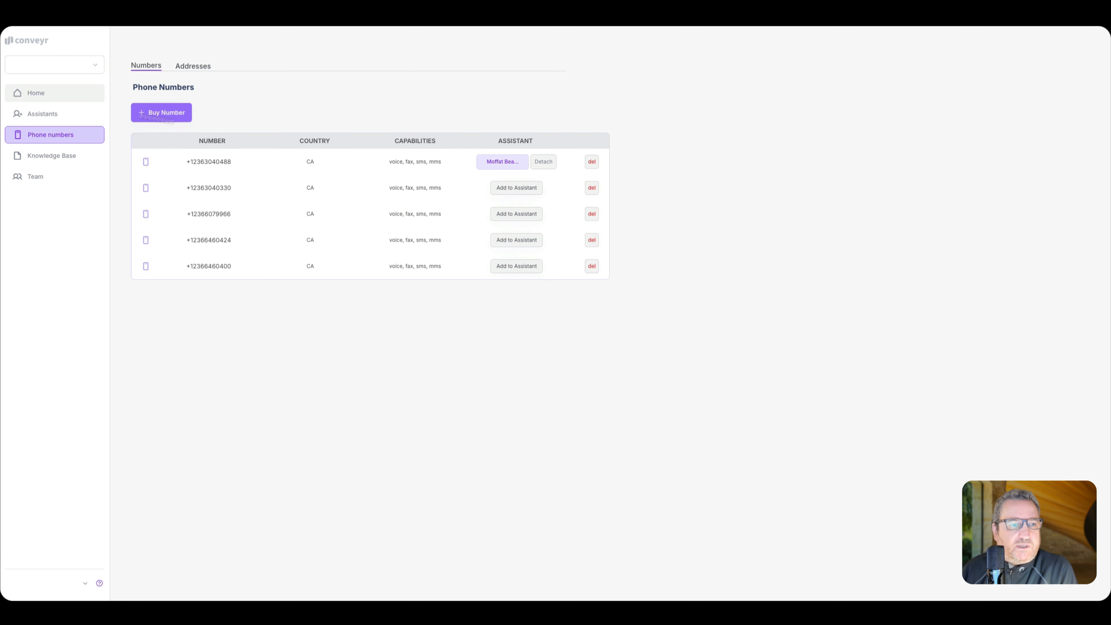
# Step: Return to Conveyr, reload the page and log back in with the account password
pyautogui.click(22, 92)
pyautogui.press('super+r')
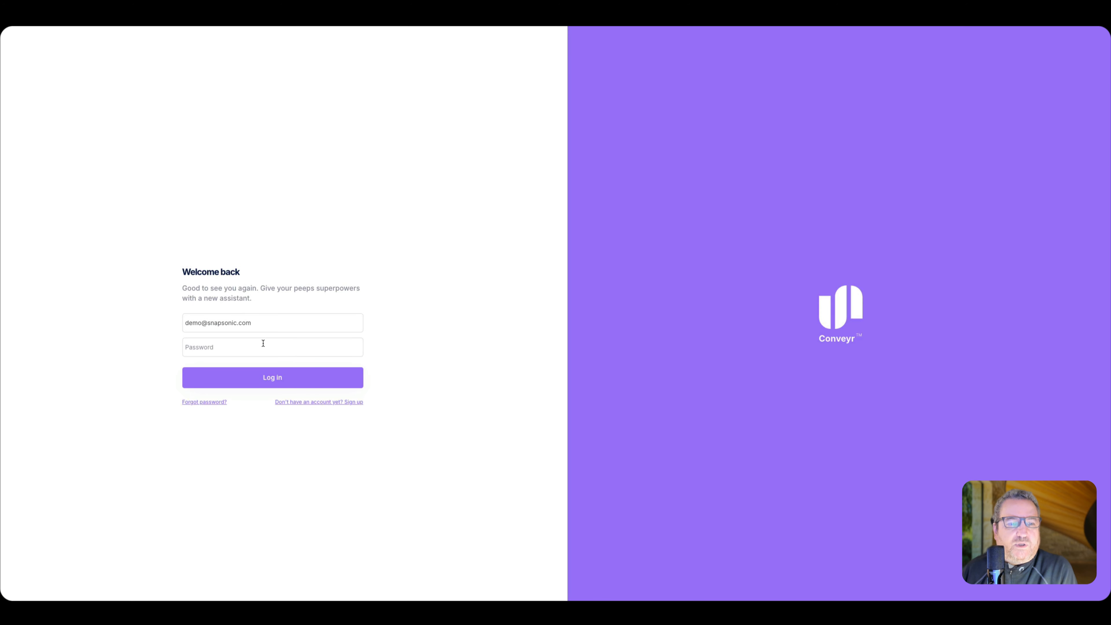
pyautogui.click(263, 343)
pyautogui.click(272, 373)
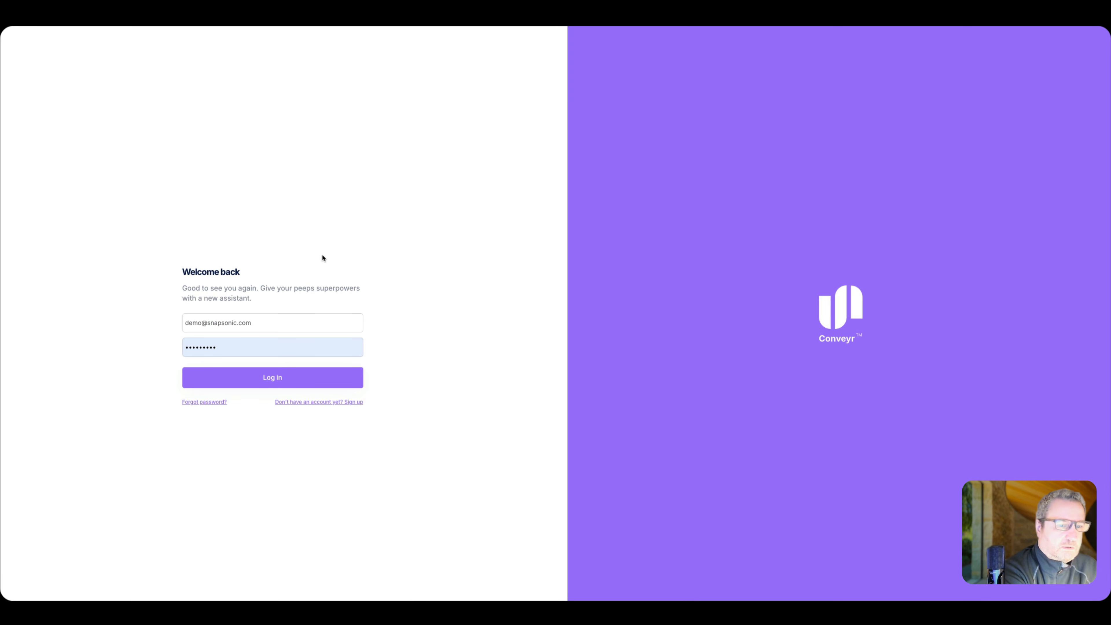
pyautogui.press('Return')
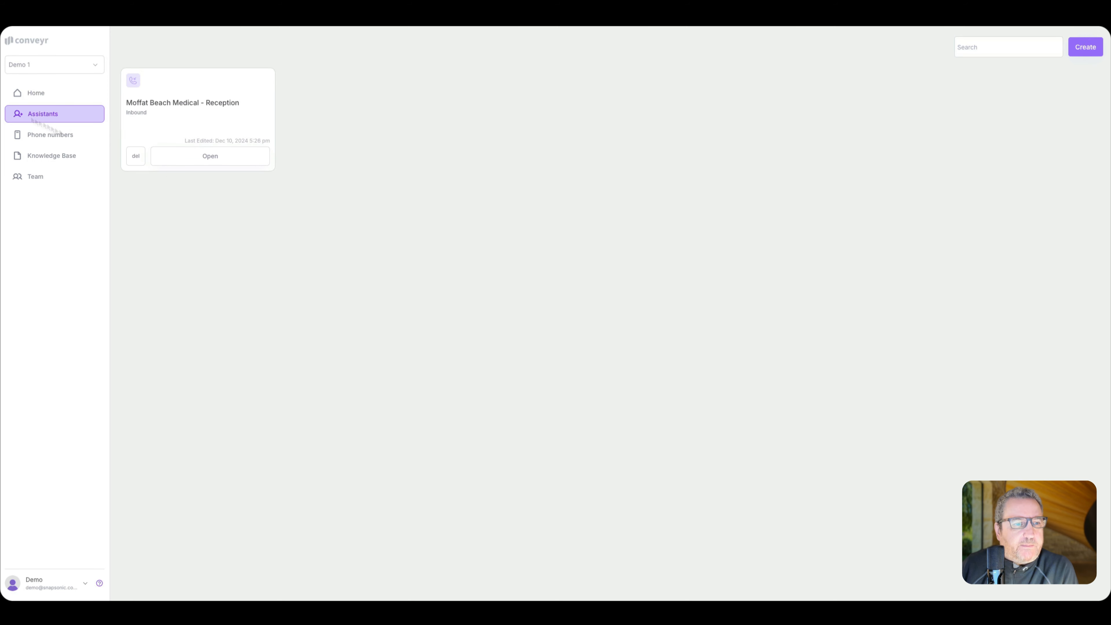
# Step: Review the latest call's duration and sentiment in the home dashboard's call log and play its recording
pyautogui.click(36, 92)
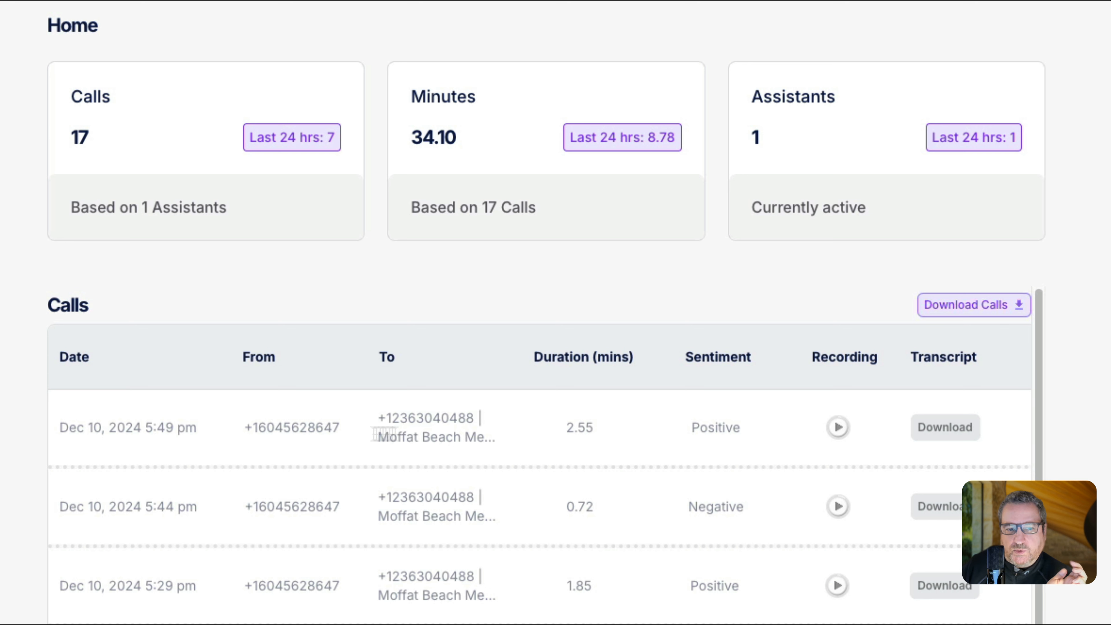
pyautogui.moveTo(377, 435); pyautogui.dragTo(516, 442)
pyautogui.click(555, 430)
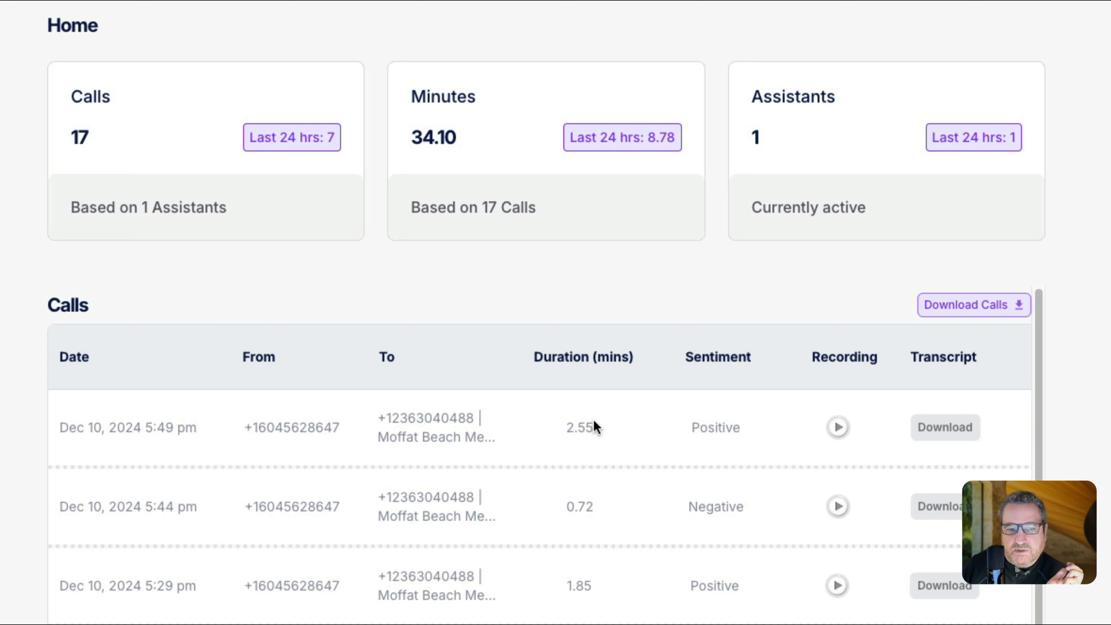
pyautogui.doubleClick(712, 418)
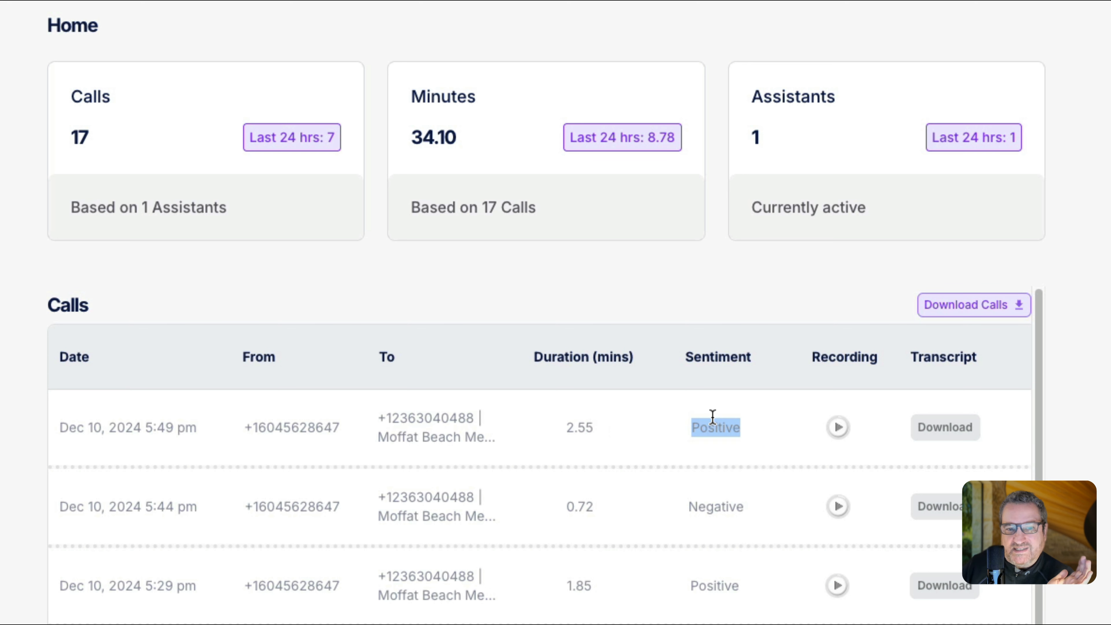
pyautogui.click(713, 422)
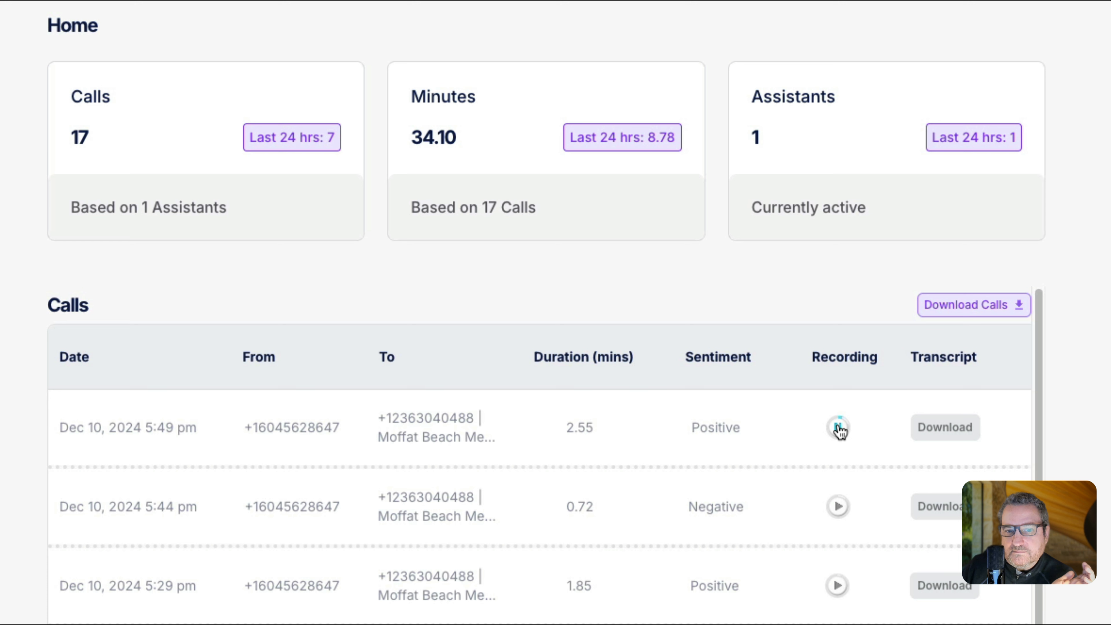
pyautogui.click(839, 428)
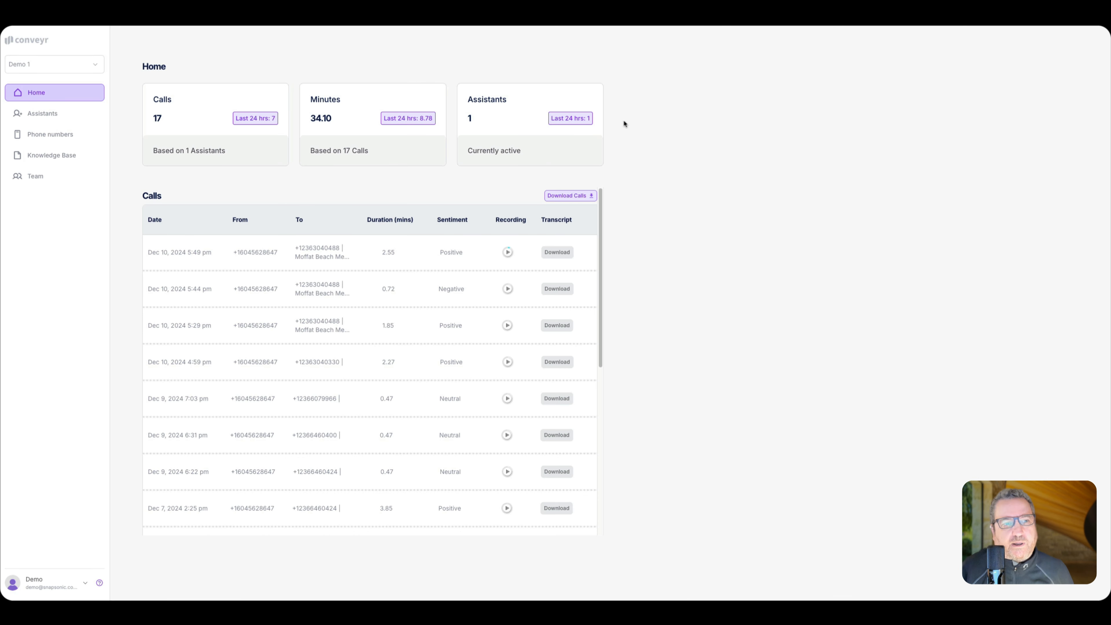
# Step: Open the deployment settings of the Moffat Beach Medical - Reception assistant and view the phone numbers available for association
pyautogui.click(42, 115)
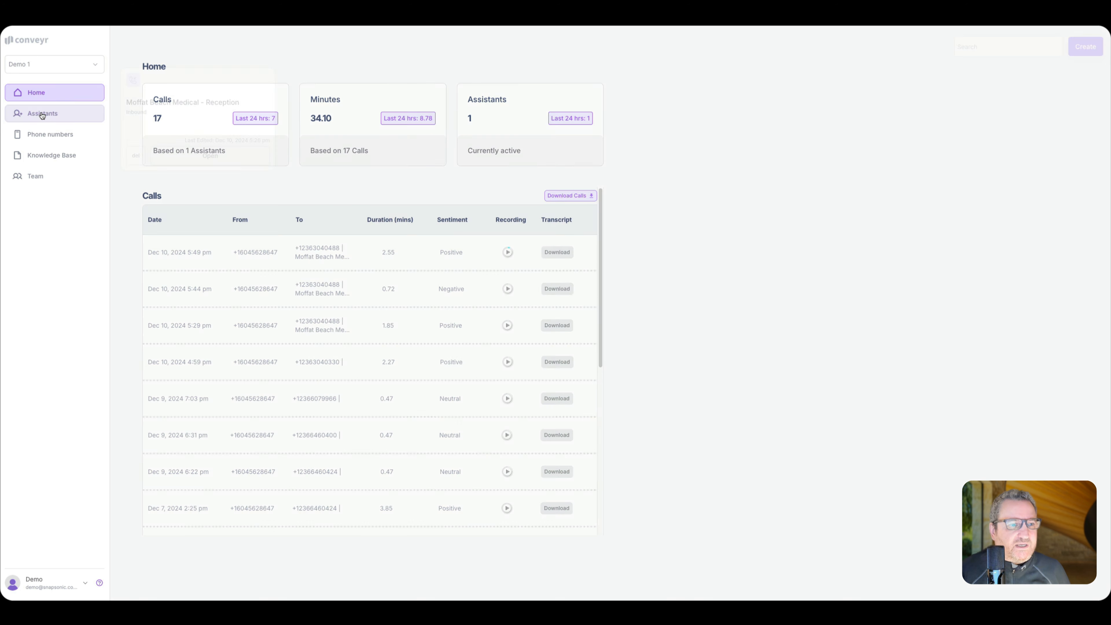
pyautogui.click(50, 134)
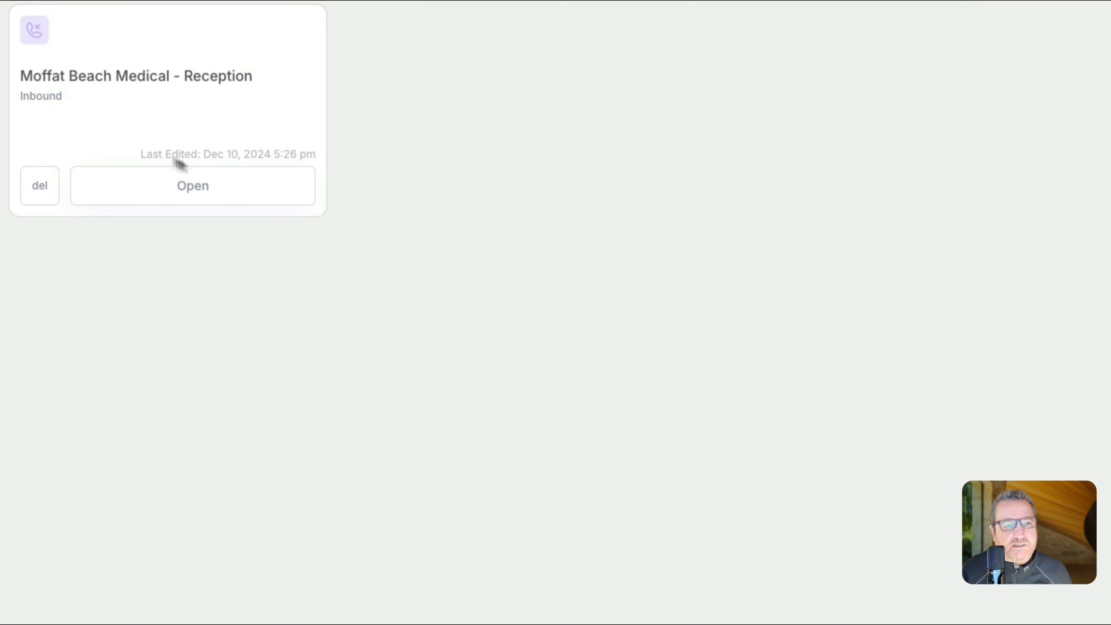
pyautogui.click(181, 183)
pyautogui.click(433, 99)
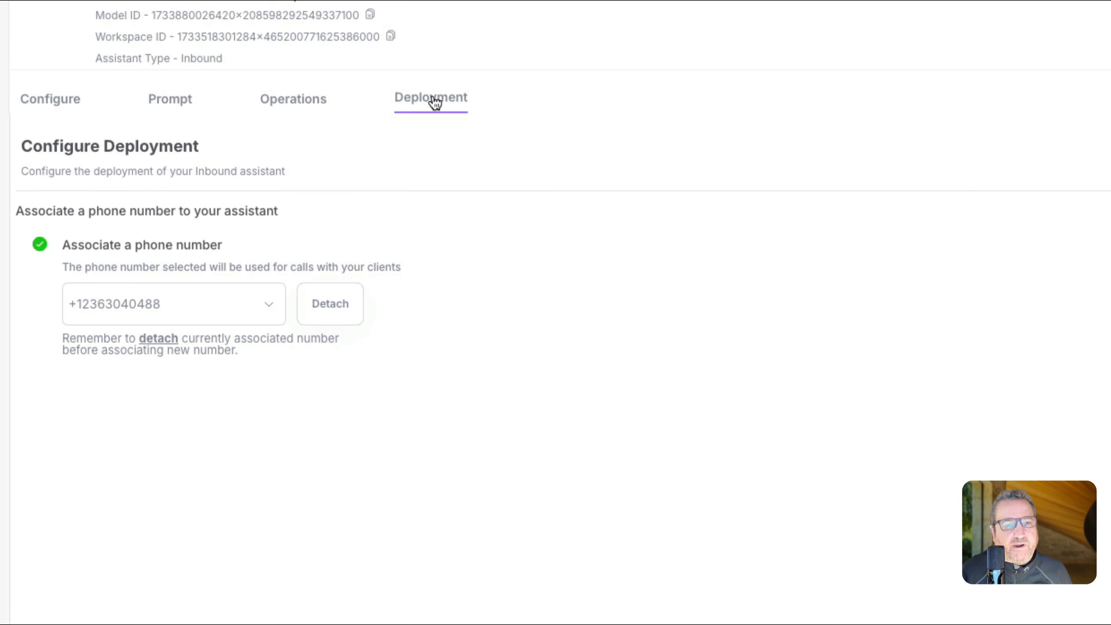
pyautogui.click(238, 309)
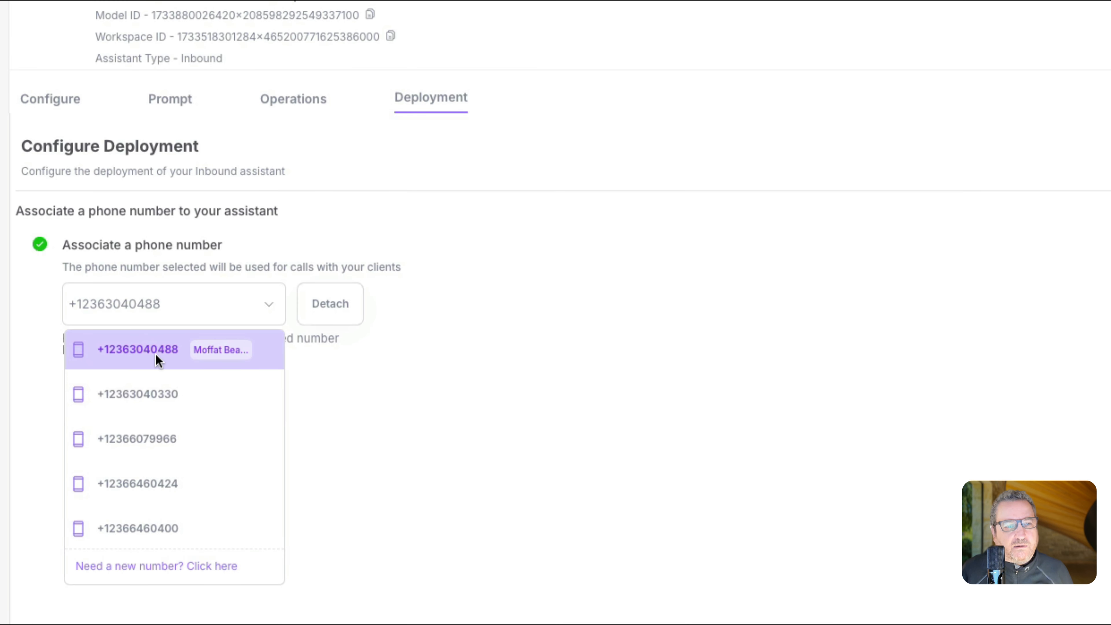
pyautogui.click(203, 313)
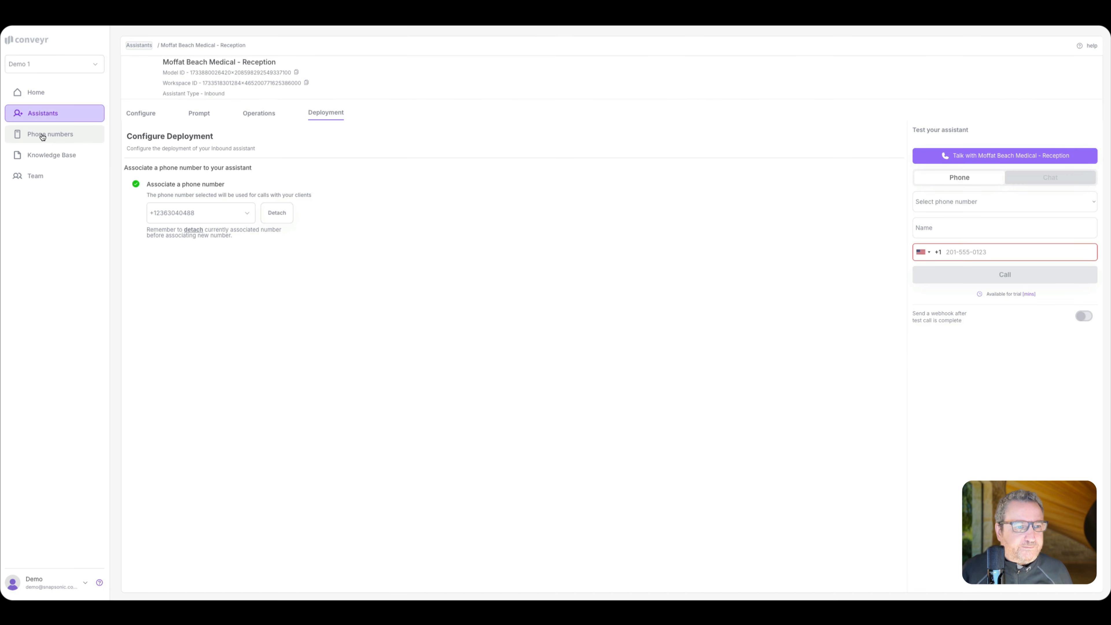
# Step: View the workspace's phone numbers and its knowledge bases
pyautogui.click(42, 136)
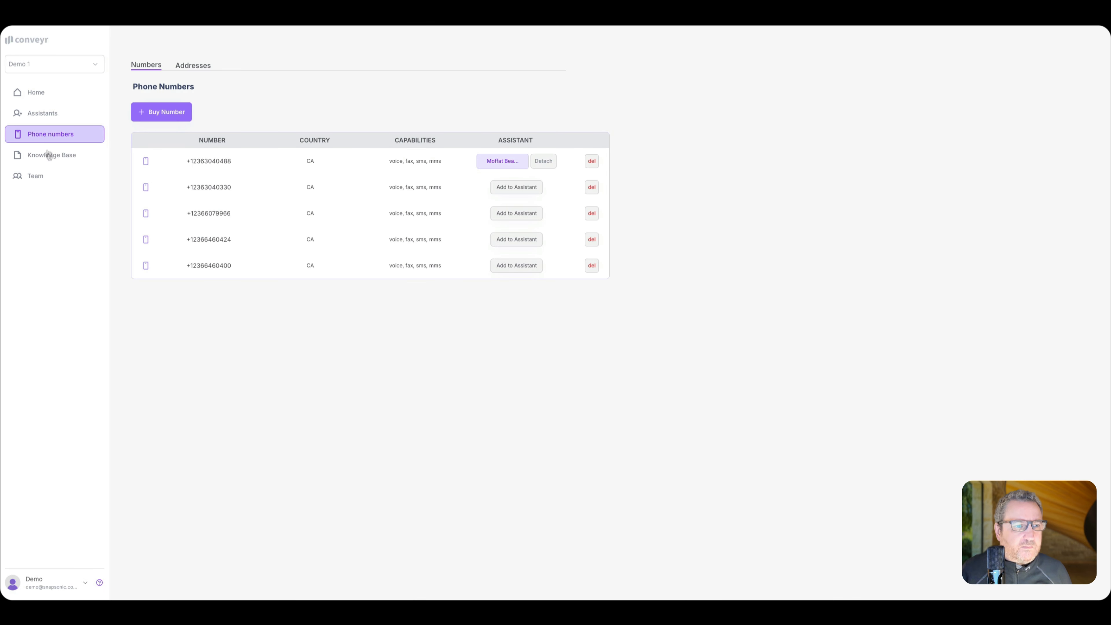
pyautogui.click(52, 155)
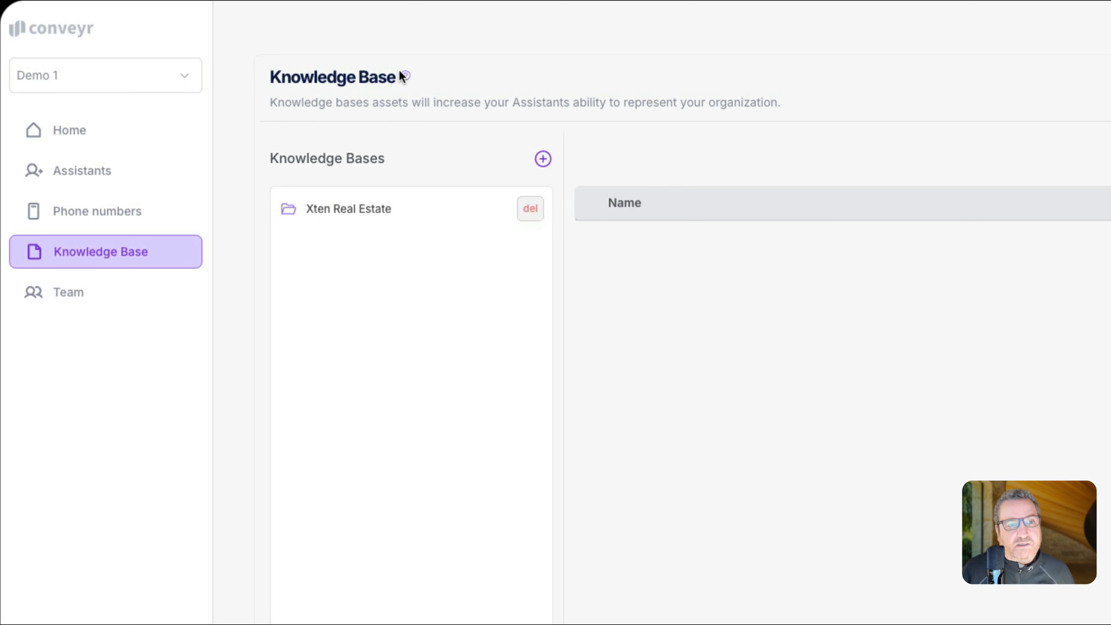
pyautogui.moveTo(401, 77)
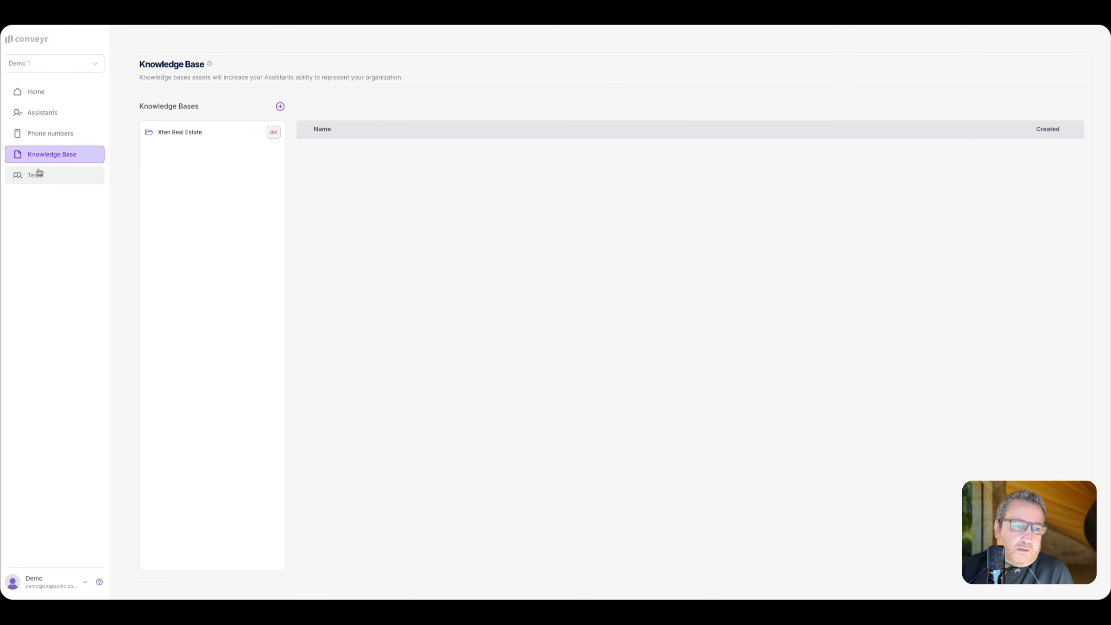
# Step: View the role options for inviting a team member, and close the invitation form without sending it
pyautogui.click(39, 174)
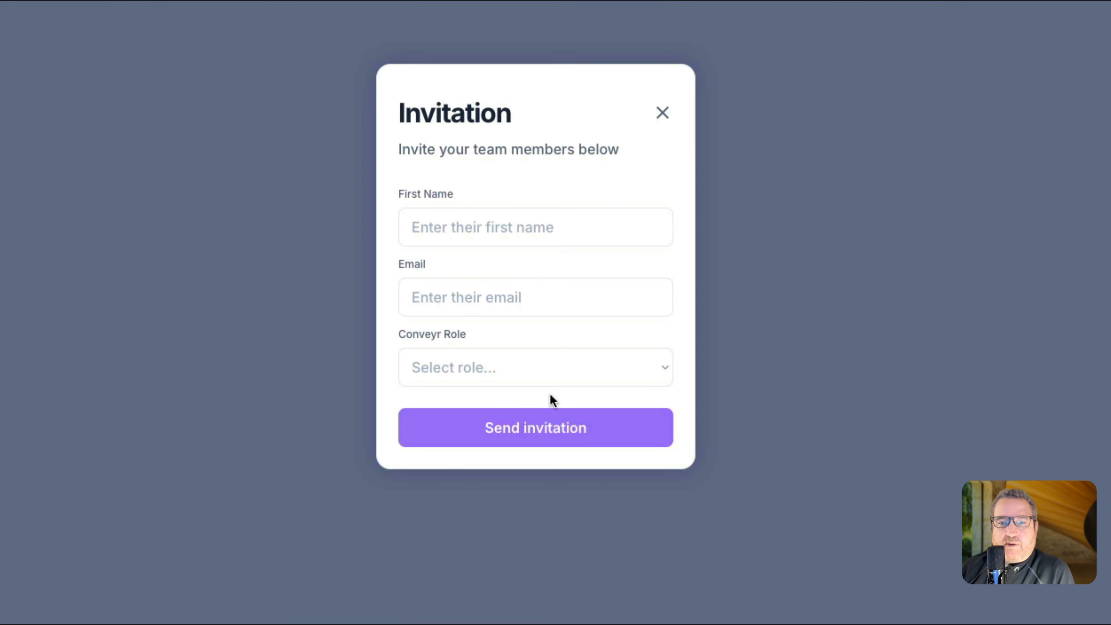
pyautogui.click(523, 369)
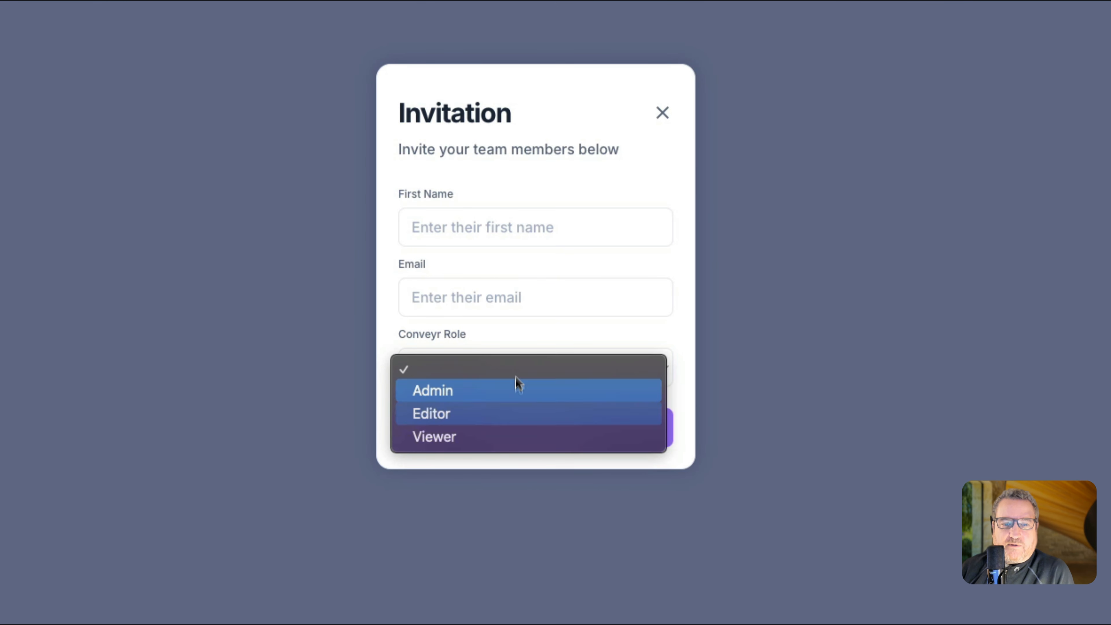
pyautogui.click(578, 116)
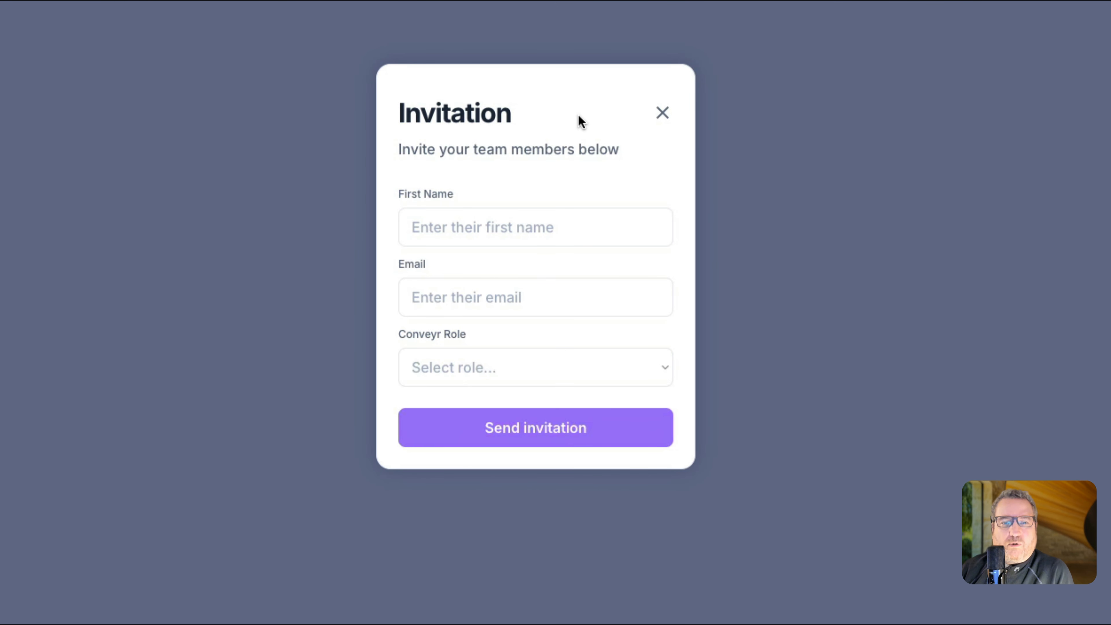
pyautogui.click(661, 117)
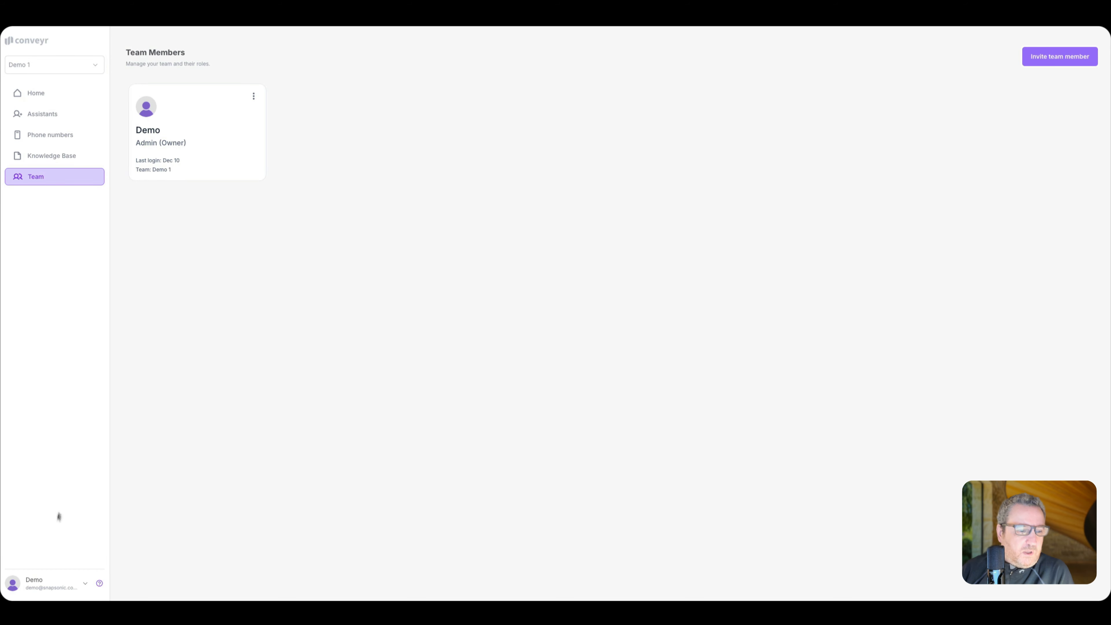
# Step: Open the workspace settings and look over the account options, including Affiliate
pyautogui.click(47, 578)
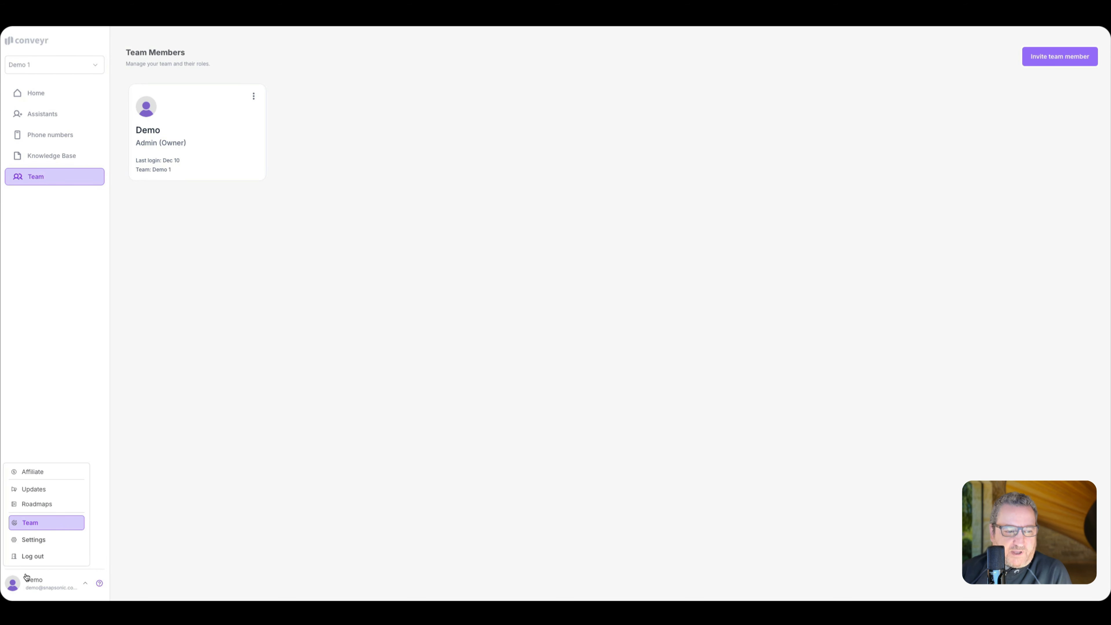
pyautogui.click(33, 537)
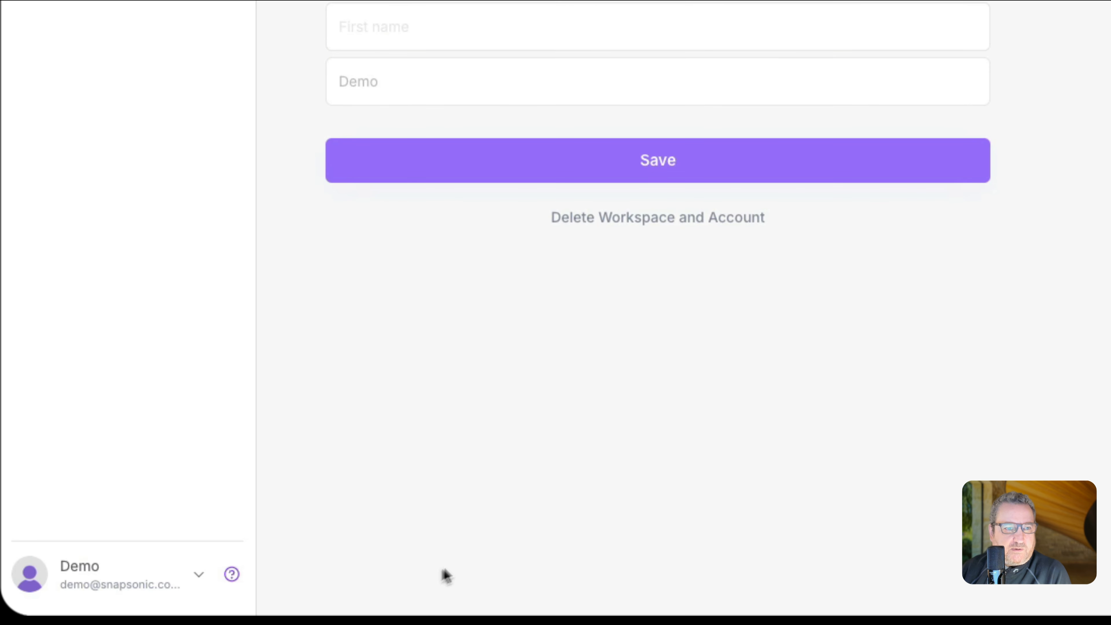
pyautogui.click(138, 569)
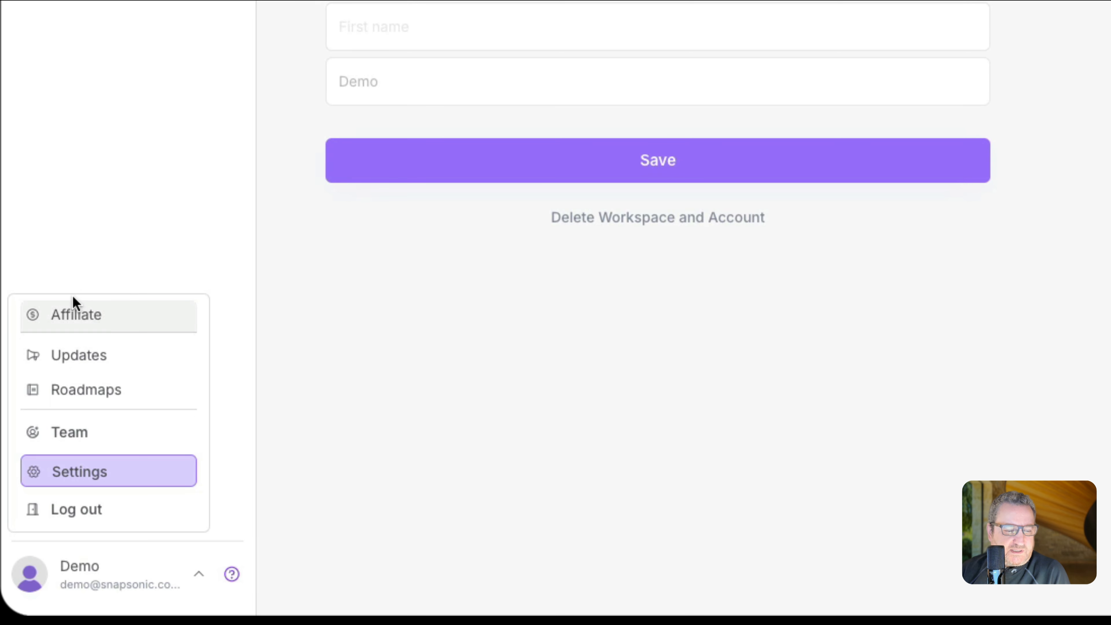
pyautogui.moveTo(107, 312); pyautogui.dragTo(40, 308)
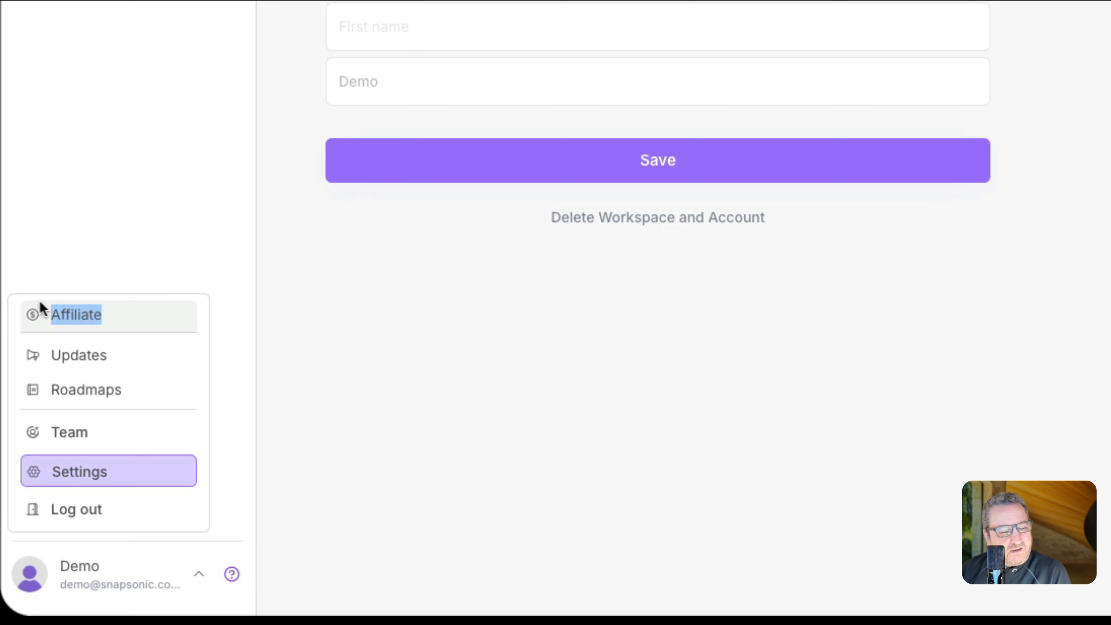
pyautogui.click(128, 318)
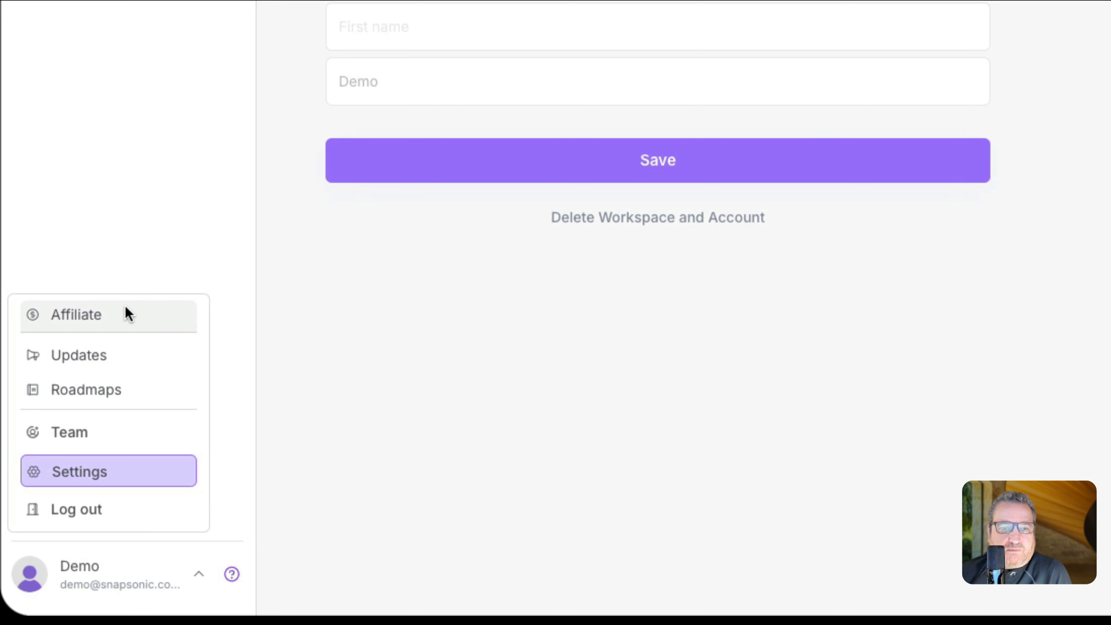
pyautogui.click(286, 372)
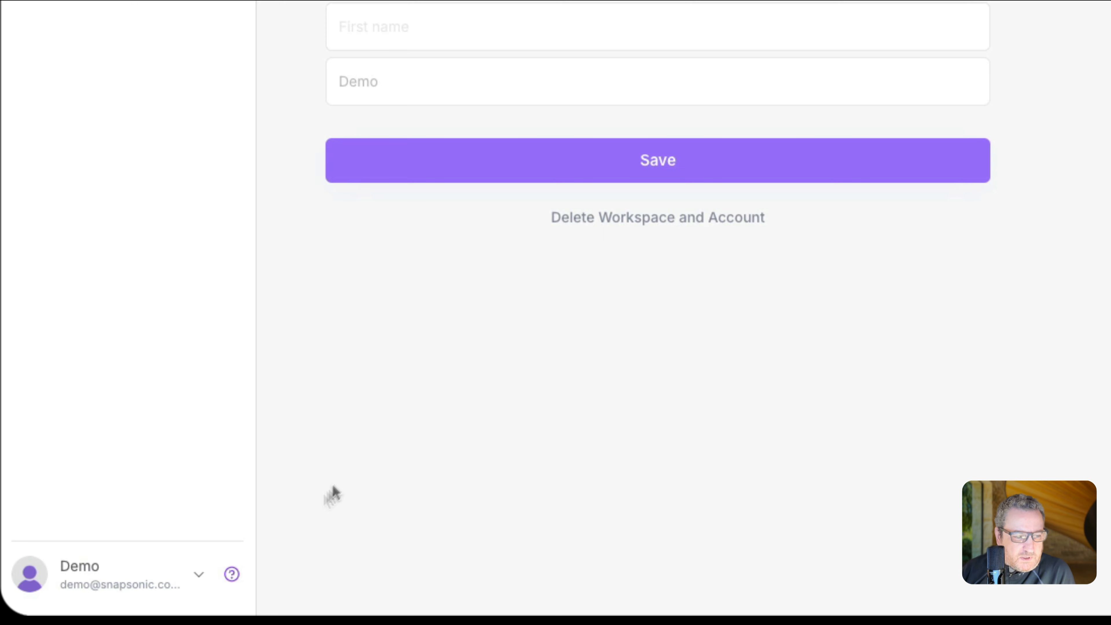
# Step: Look through the available help, documentation and community resources
pyautogui.click(232, 574)
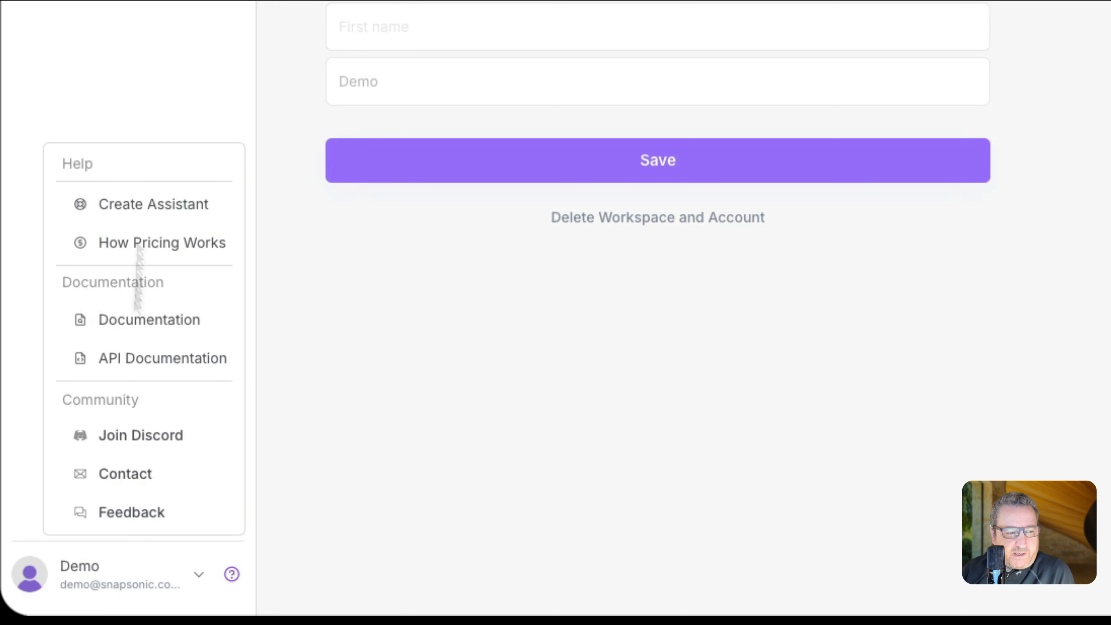
pyautogui.click(967, 428)
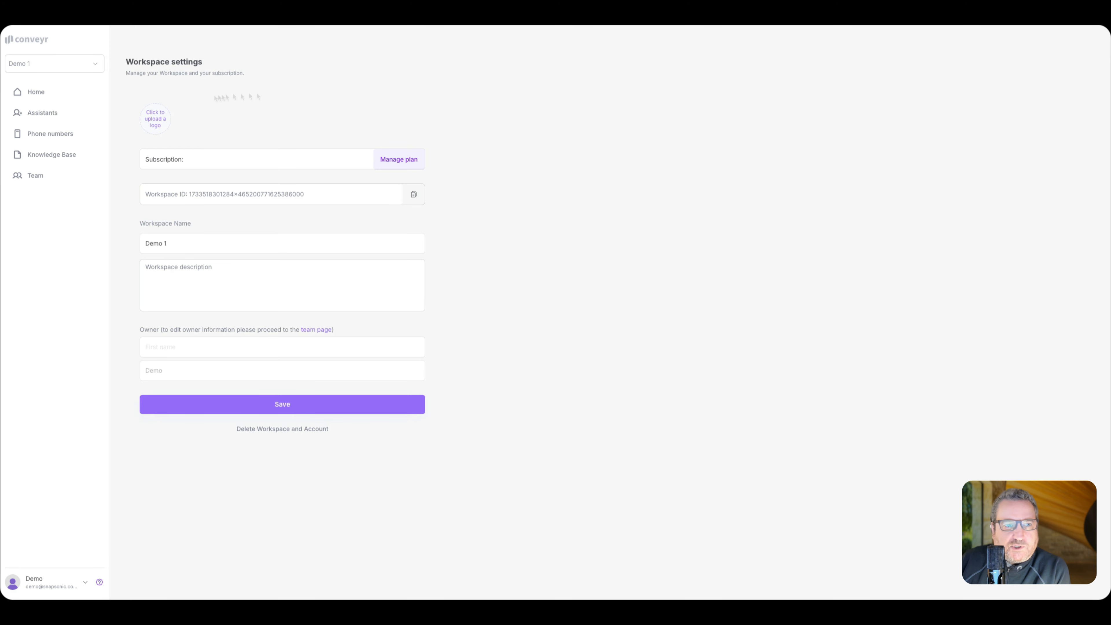
# Step: Open the Moffat Beach Medical - Reception assistant and view its operations
pyautogui.click(44, 112)
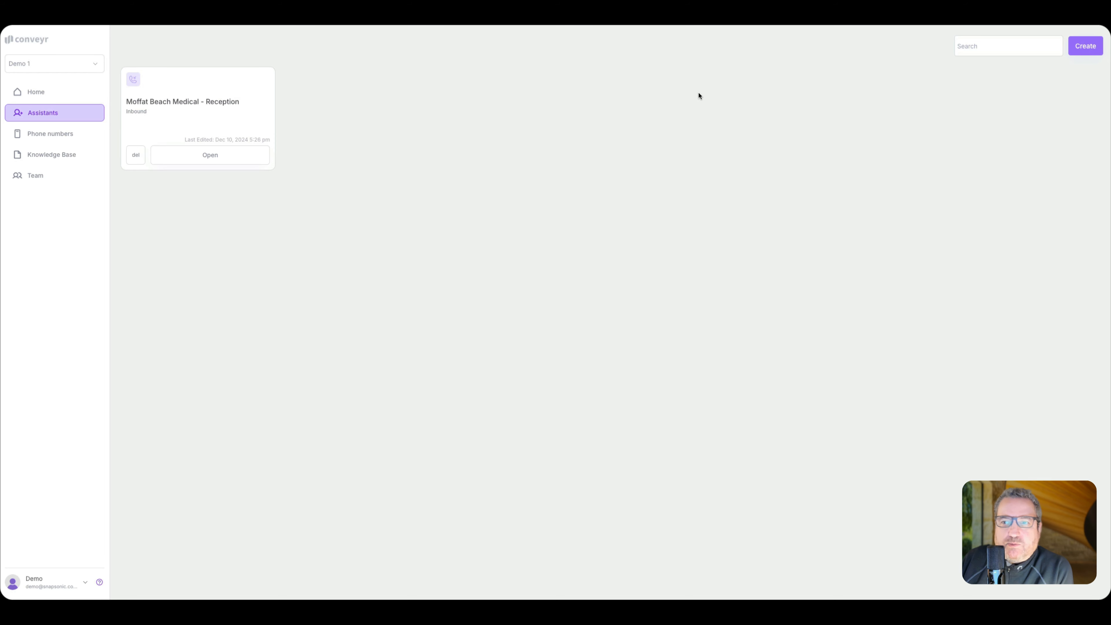
pyautogui.click(188, 157)
pyautogui.click(261, 114)
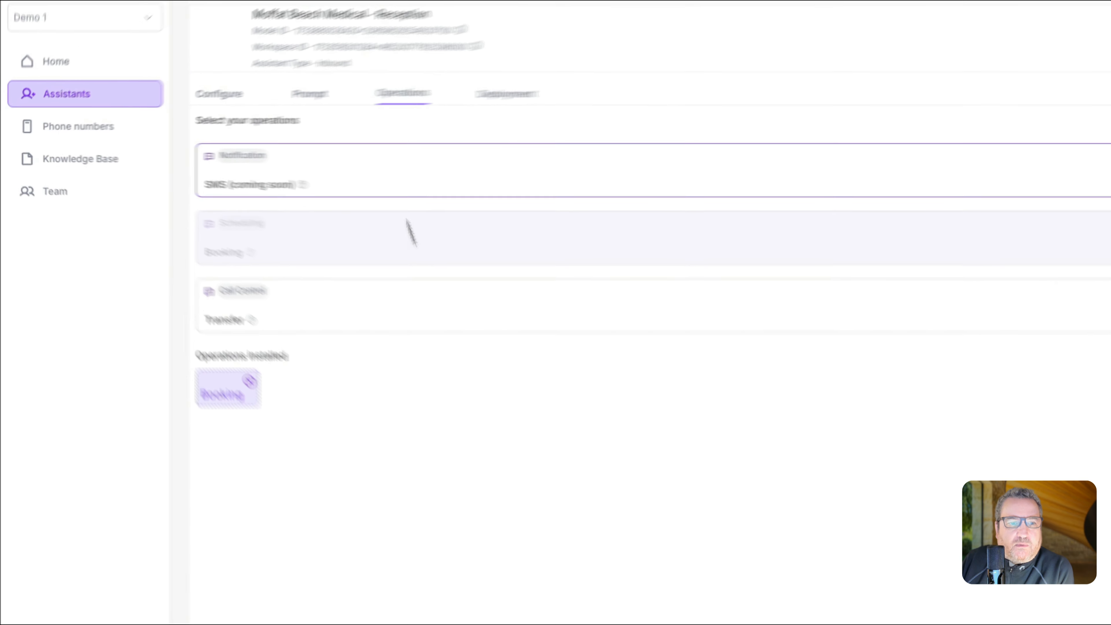